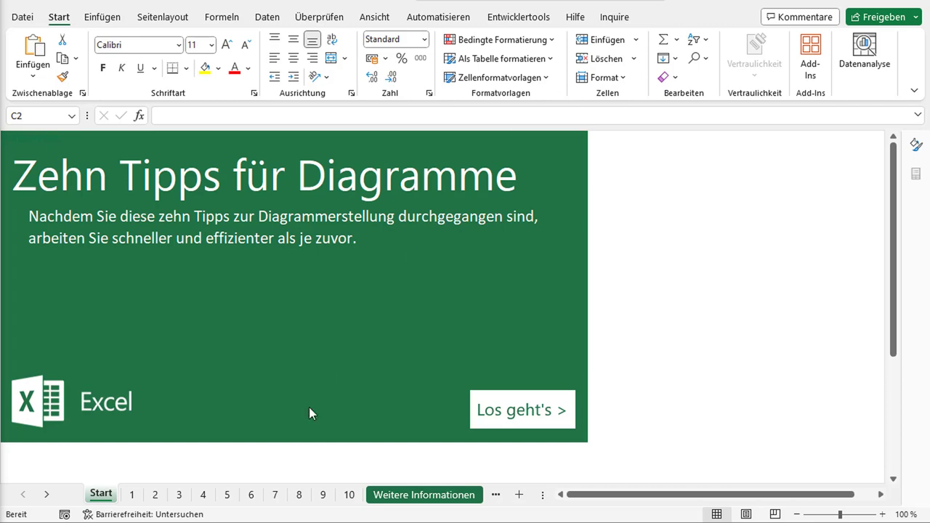
- Open sheet 1, the tip on creating a quick chart with ALT+F1
left_click(132, 497)
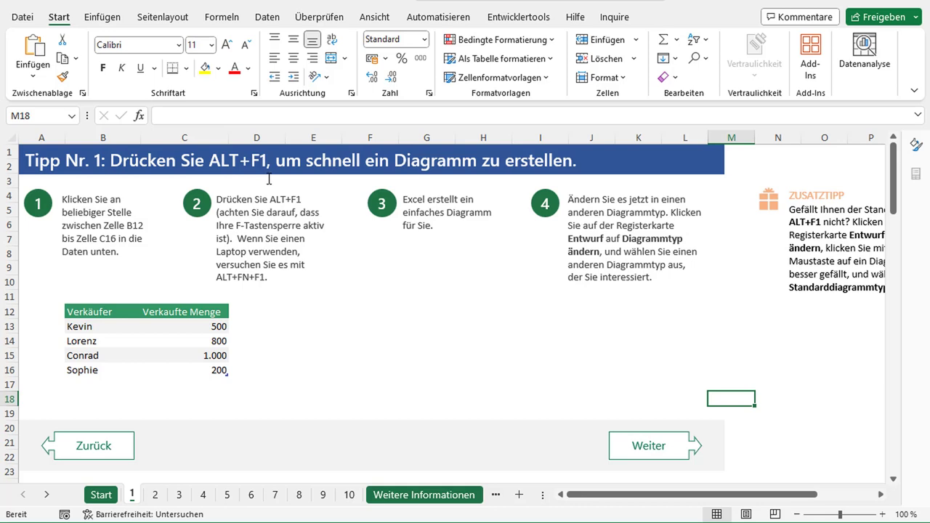
- From empty cell F13, insert a default chart with ALT+F1; it appears empty
left_click(353, 309)
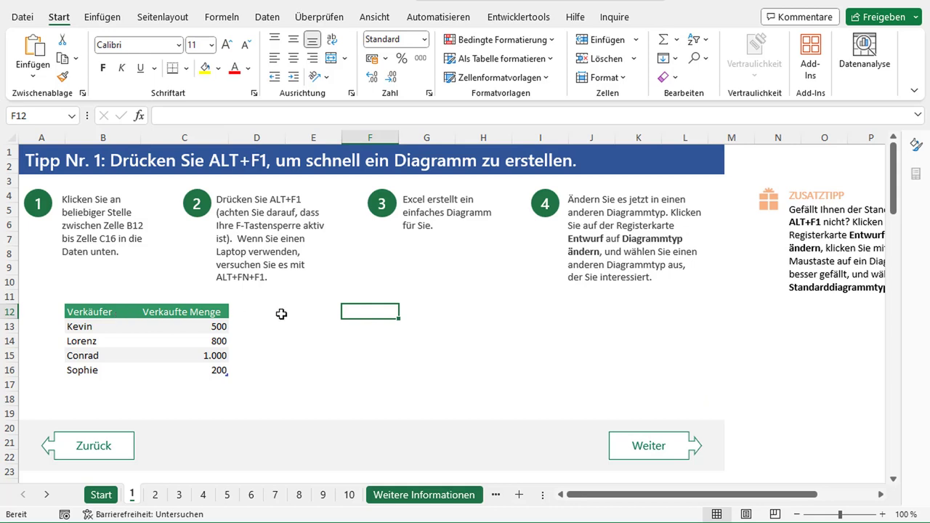
left_click(327, 316)
left_click(336, 329)
left_click(371, 327)
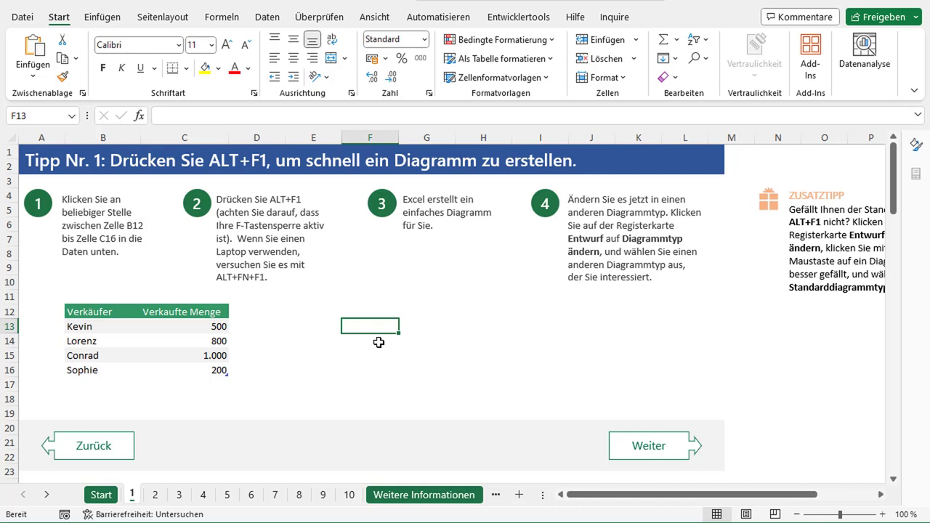
key("alt+F1")
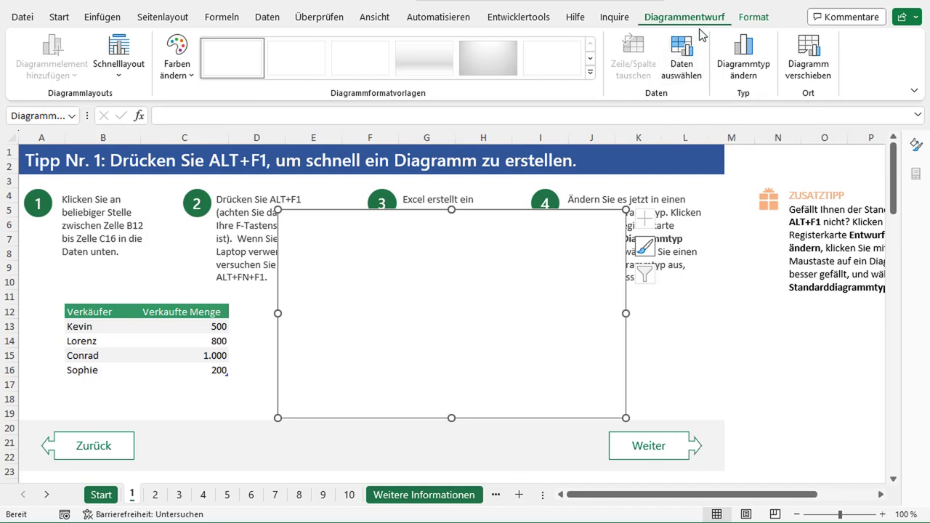
- Plot B12:C16 (Verkäufer, Verkaufte Menge) in the chart, shrink it under step 3, and open tip 2
left_click(694, 62)
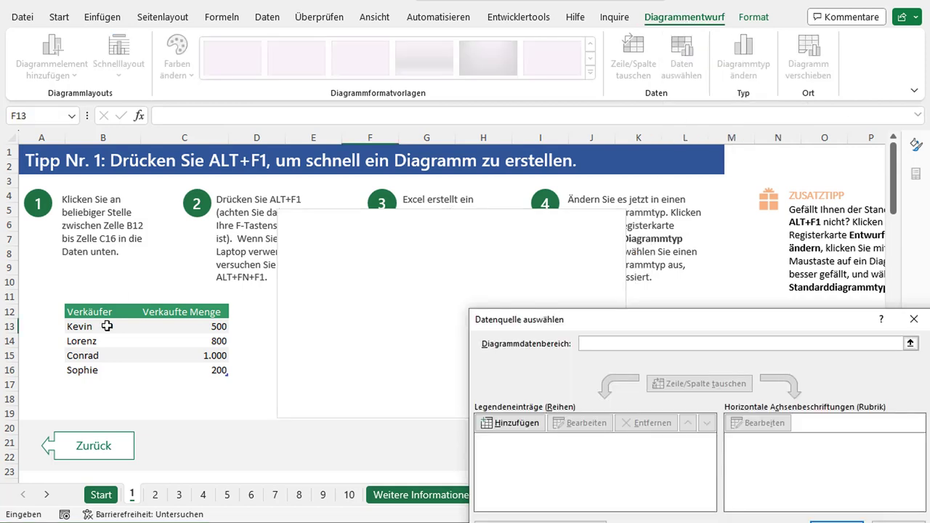
left_click(911, 344)
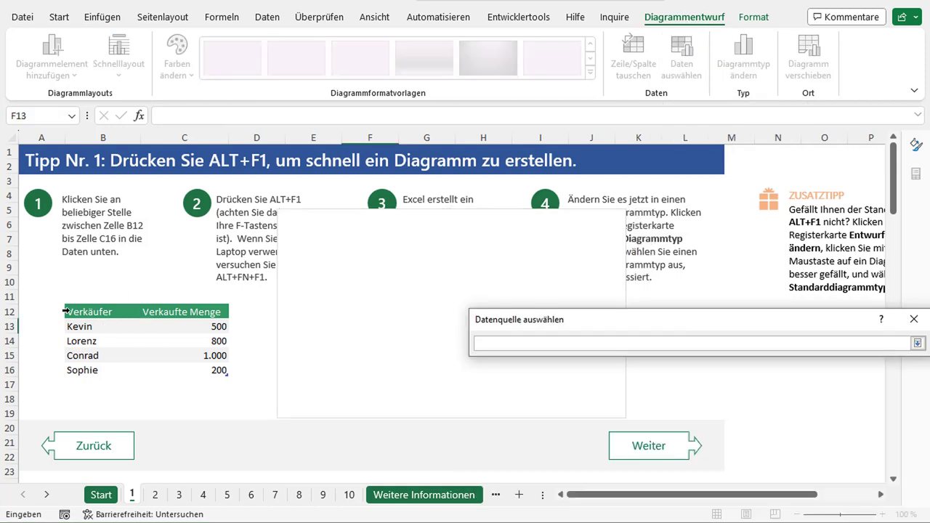
left_click_drag(66, 311, 149, 369)
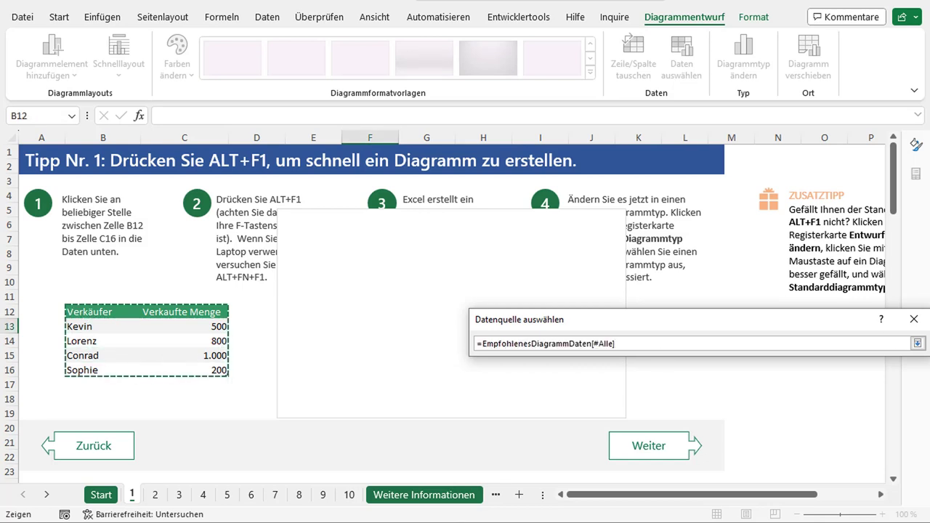
left_click(918, 343)
key("Return")
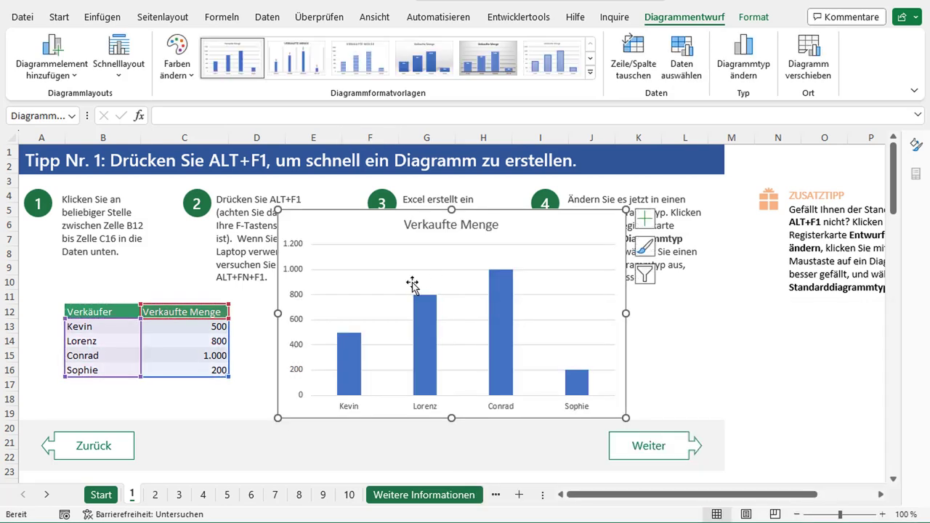
mouse_move(626, 210)
left_mouse_down()
mouse_move(482, 290)
mouse_move(468, 271)
left_mouse_up()
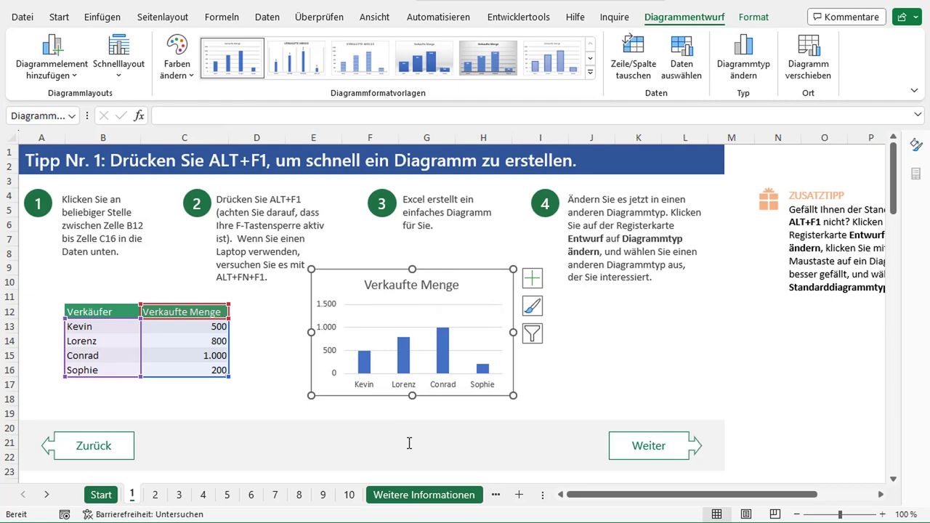
left_click(647, 450)
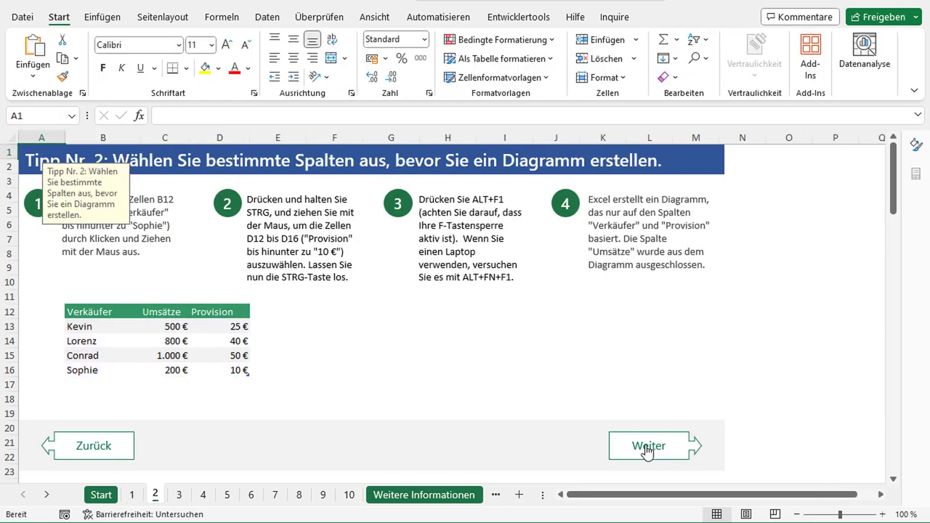
- Try out selections across the Verkäufer, Umsätze and Provision table
left_click(385, 336)
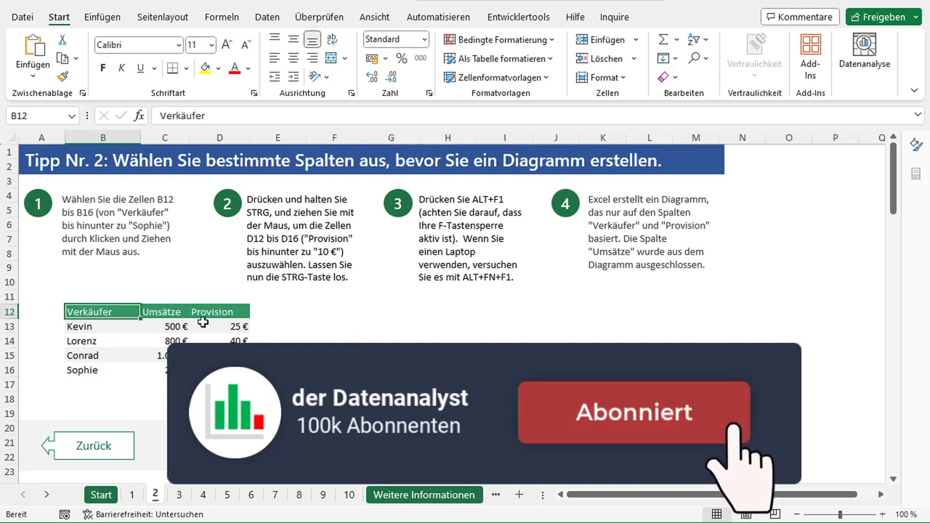
left_click_drag(104, 312, 218, 368)
left_click(112, 311)
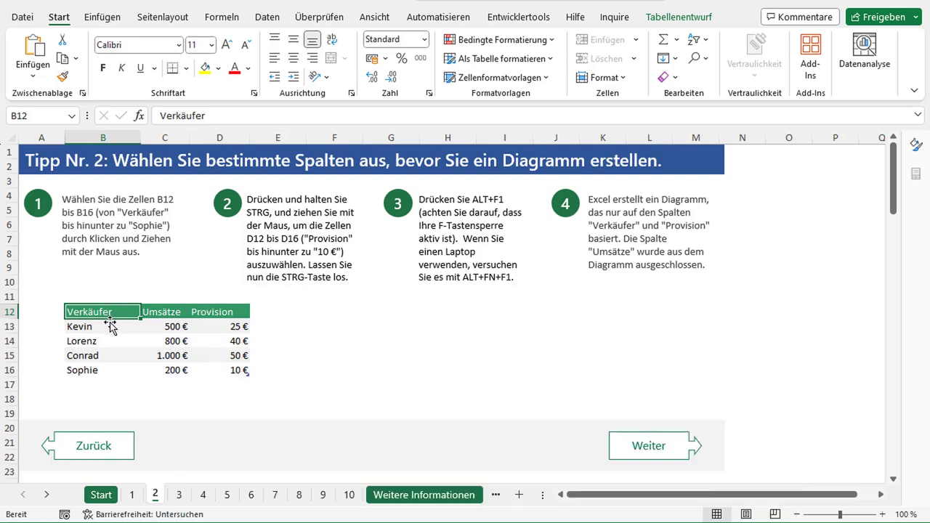
left_click(172, 313)
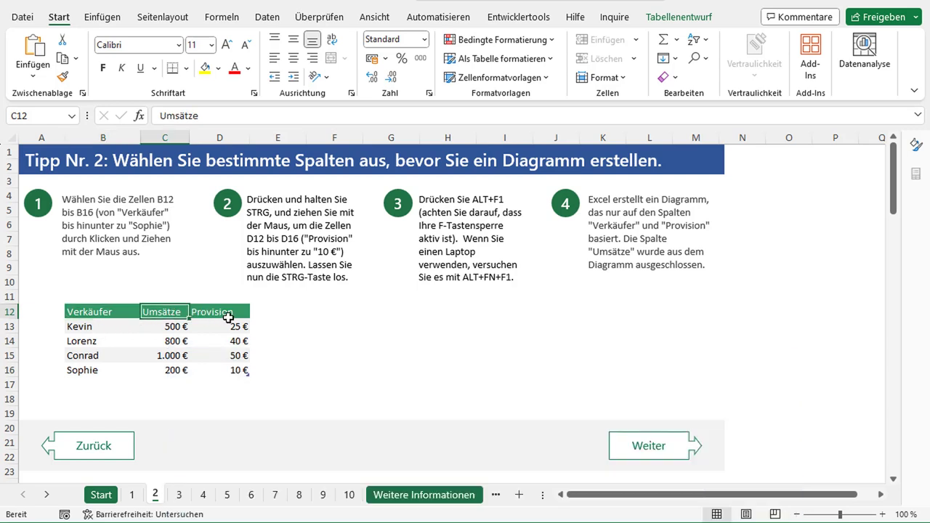
left_click(227, 314)
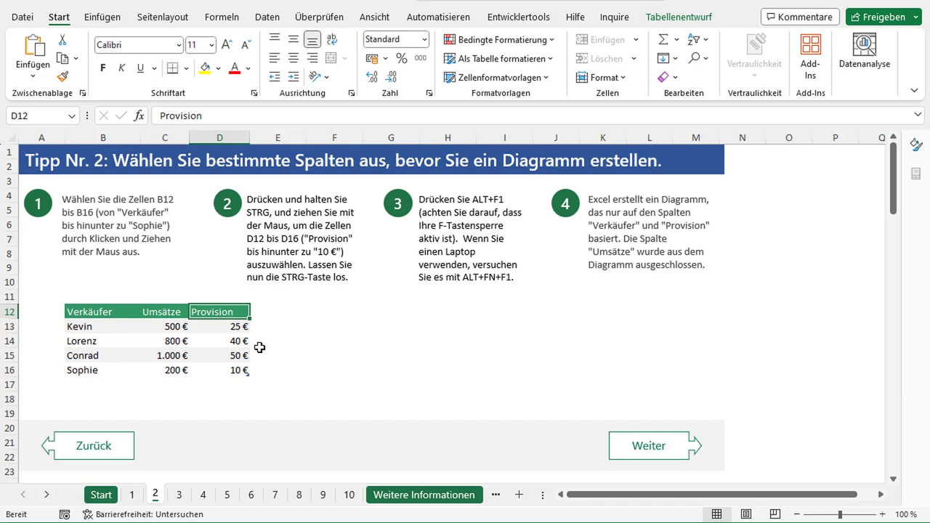
left_click(100, 313)
left_click_drag(99, 332, 98, 368)
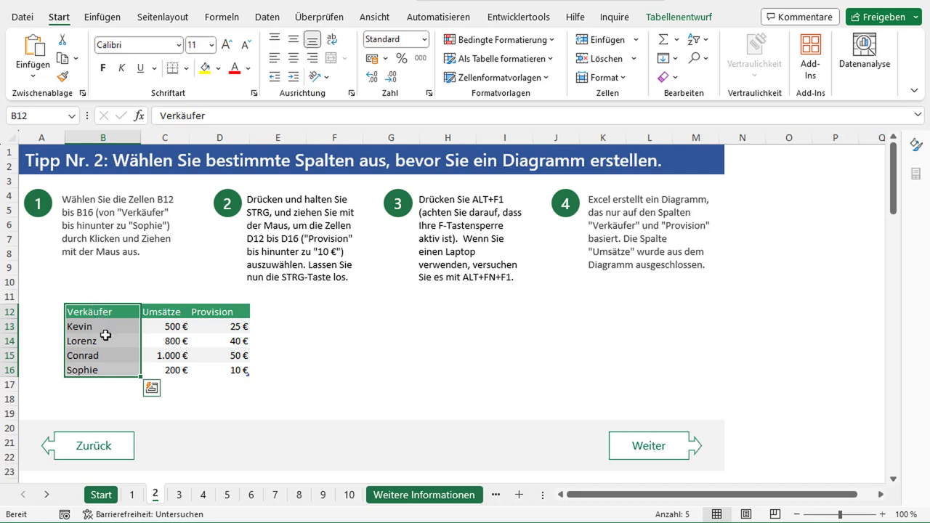
left_click_drag(200, 313, 205, 370)
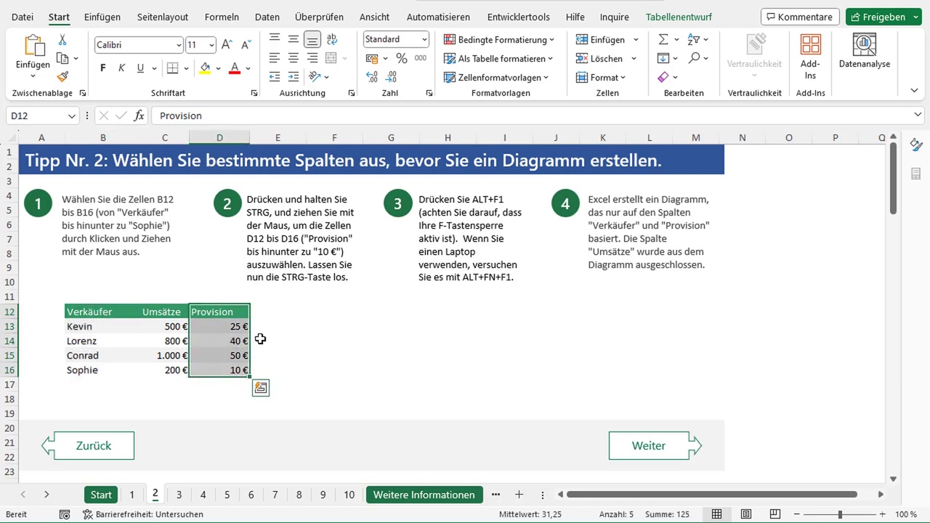
- Select Verkäufer B12:B16 plus Provision D12:D16 as one multi-range selection
left_click(99, 311)
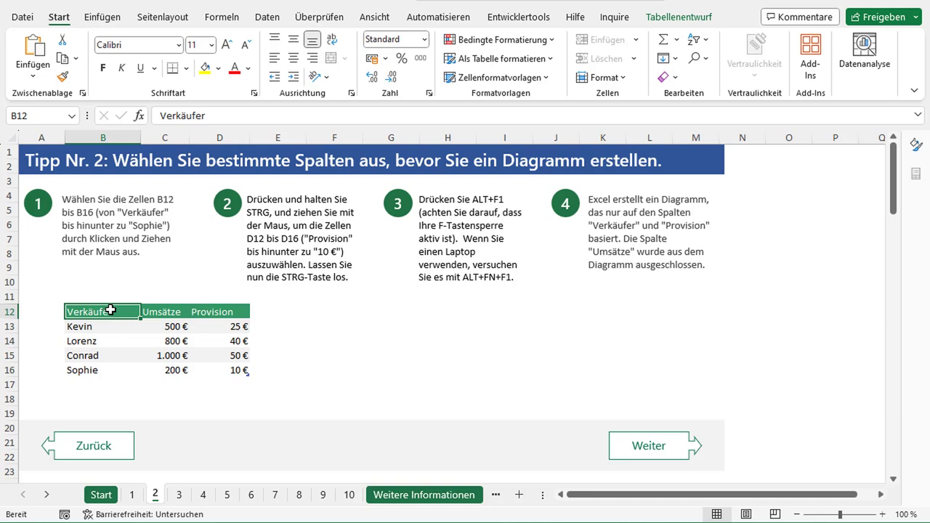
left_click_drag(111, 310, 108, 357)
left_click_drag(100, 314, 110, 353)
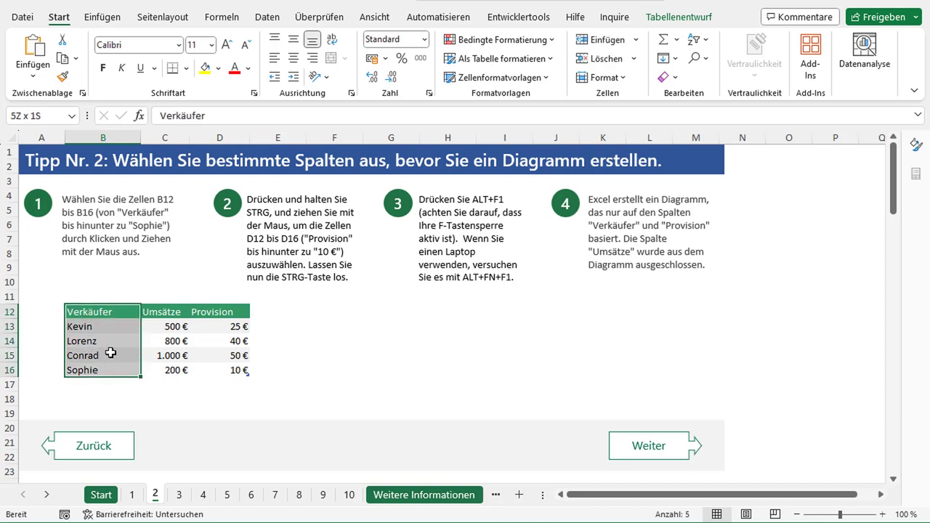
left_click(222, 311, "ctrl")
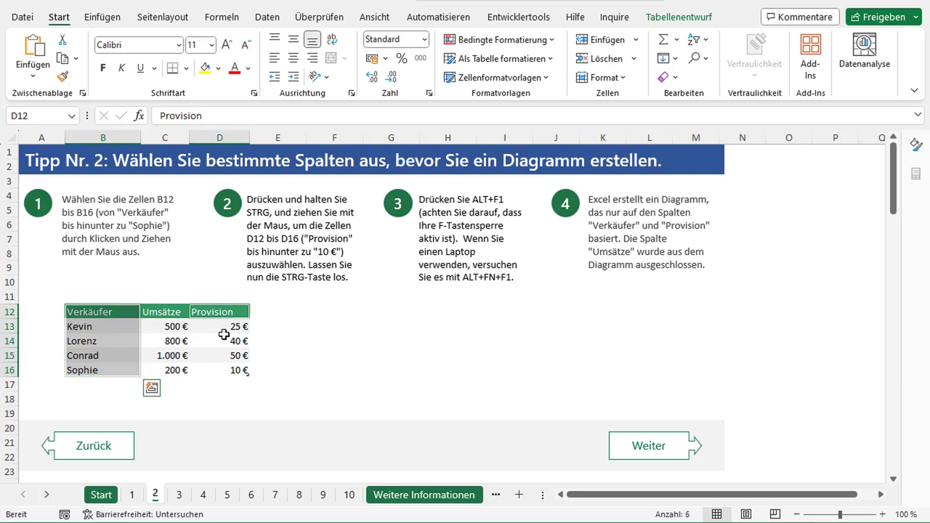
left_click_drag(224, 335, 228, 367, "ctrl")
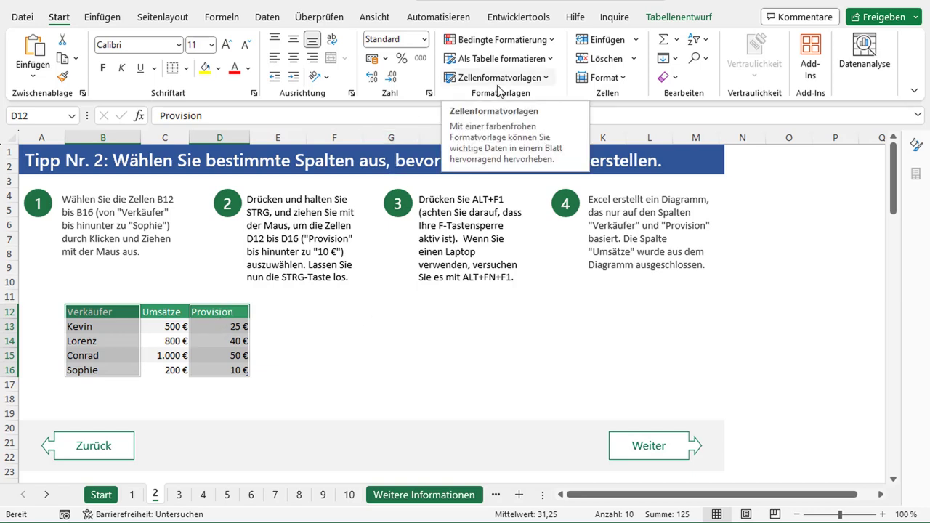
- Insert and resize a Provision-per-seller chart, then undo and remove it
key("alt+F1")
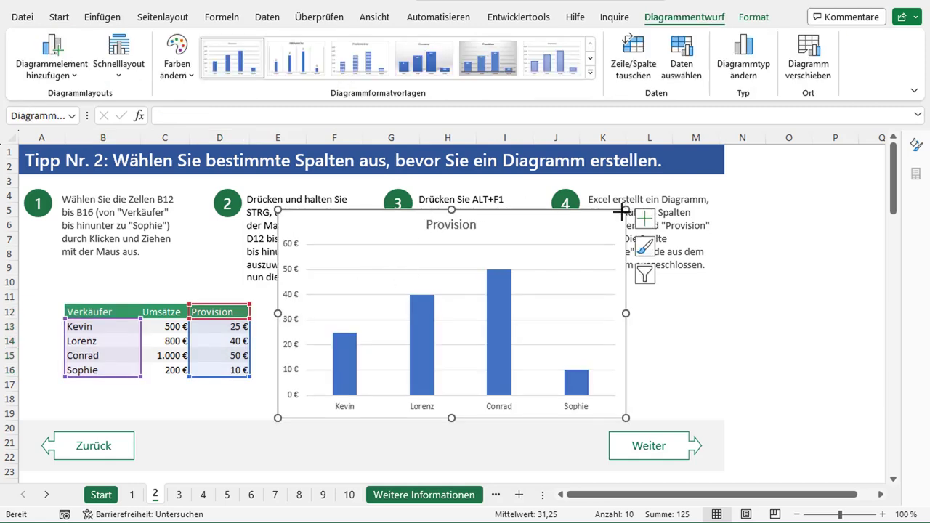
left_click_drag(622, 208, 509, 286)
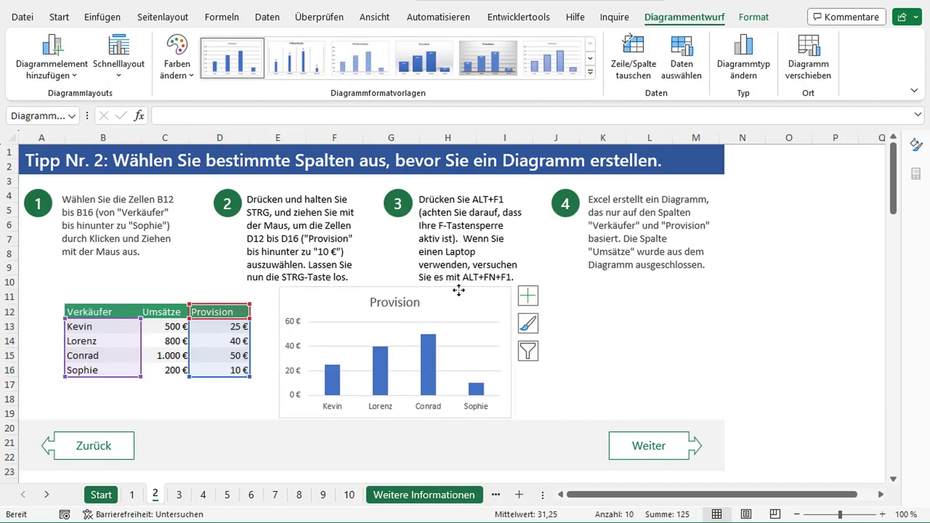
left_click_drag(443, 293, 490, 291)
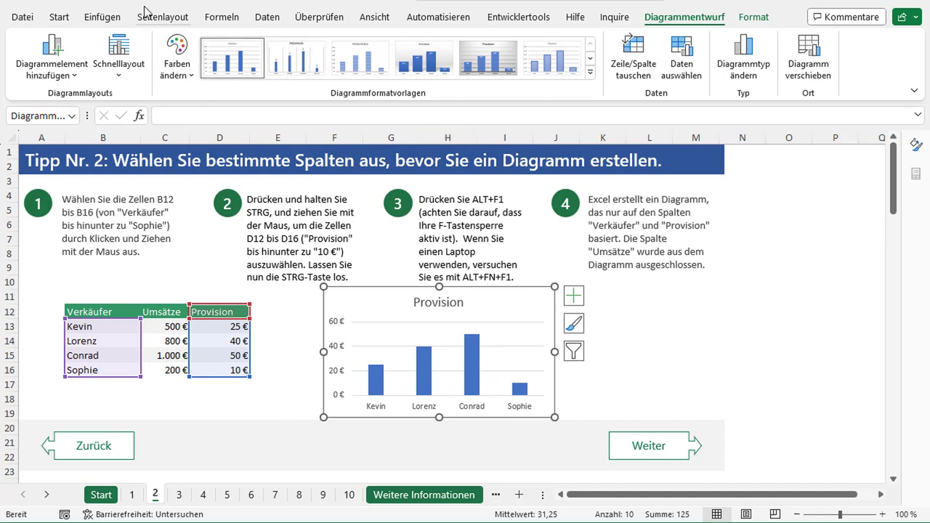
key("ctrl+z")
key("ctrl+z")
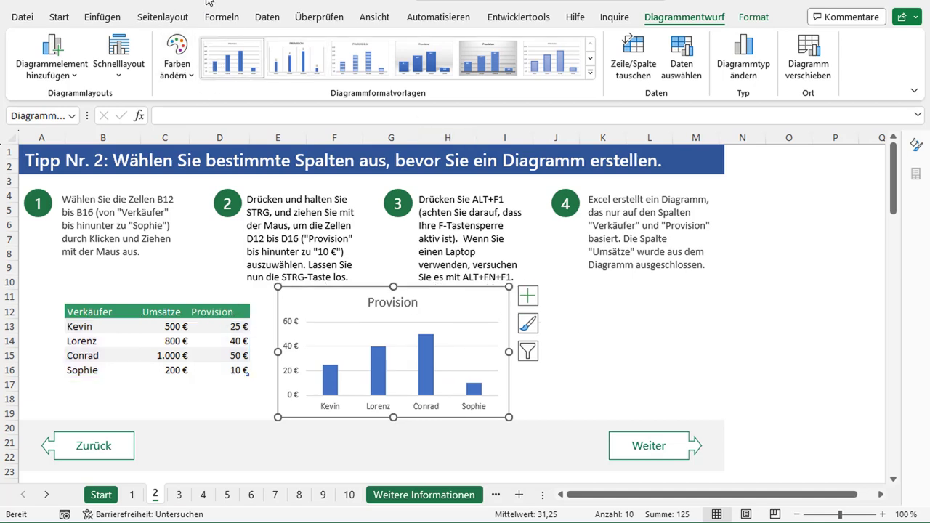
key("ctrl+z")
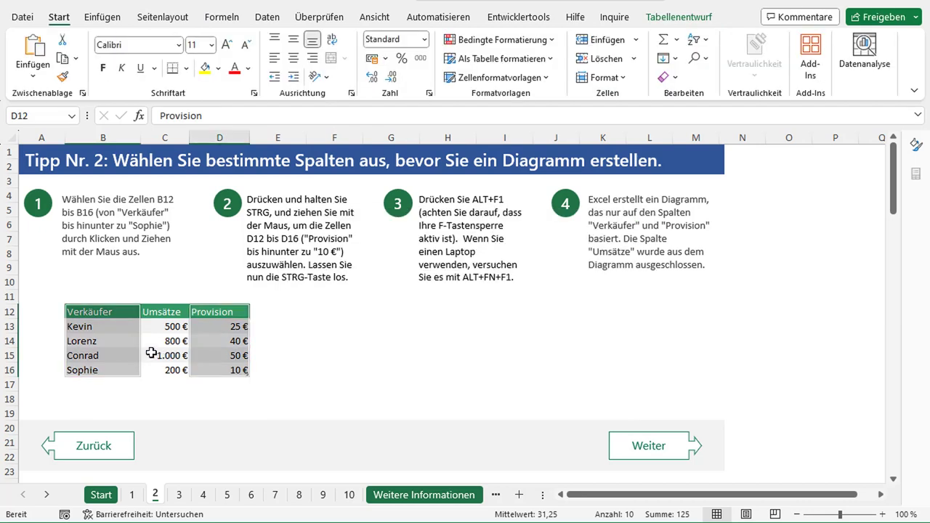
left_click(150, 355)
- Chart Umsätze per seller from B12:C16, shrink it into the free space, and open tip 3
mouse_move(98, 312)
left_mouse_down()
mouse_move(99, 366)
mouse_move(167, 367)
left_mouse_up()
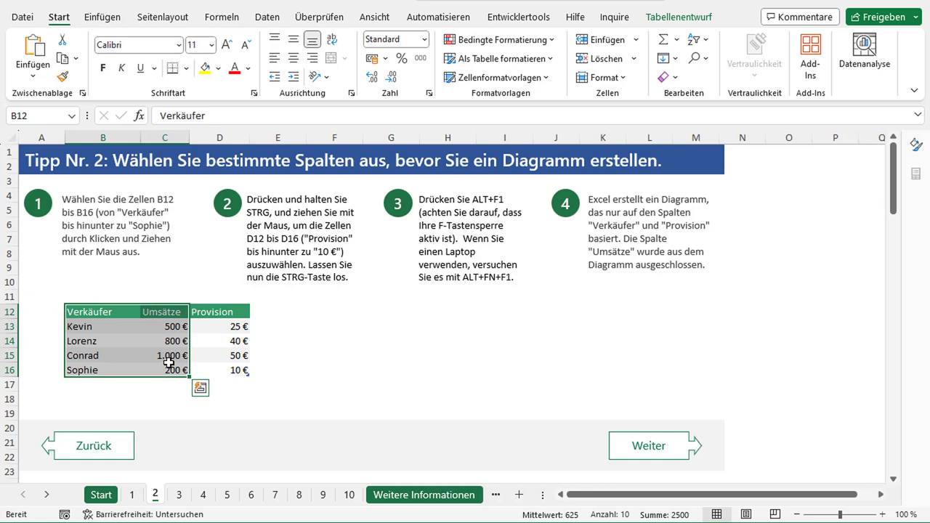
key("alt+F1")
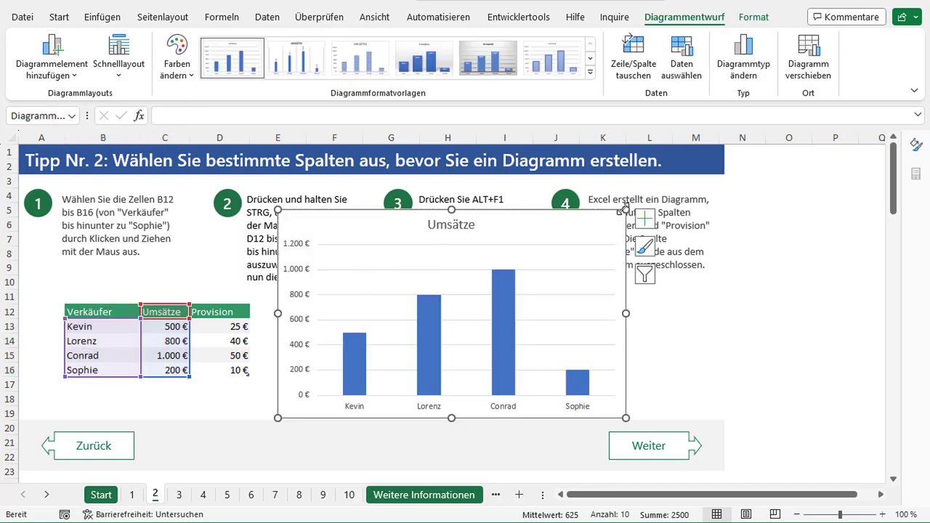
left_click_drag(355, 338, 414, 321)
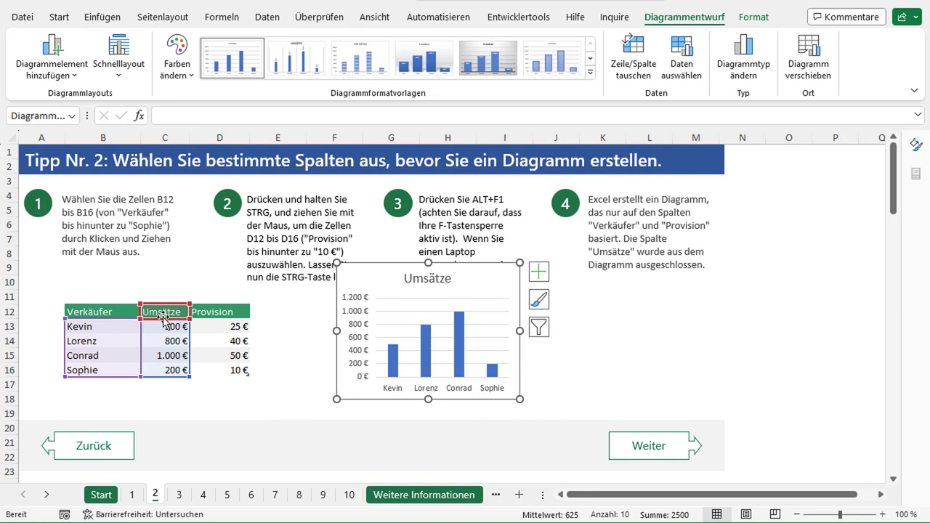
left_click(314, 370)
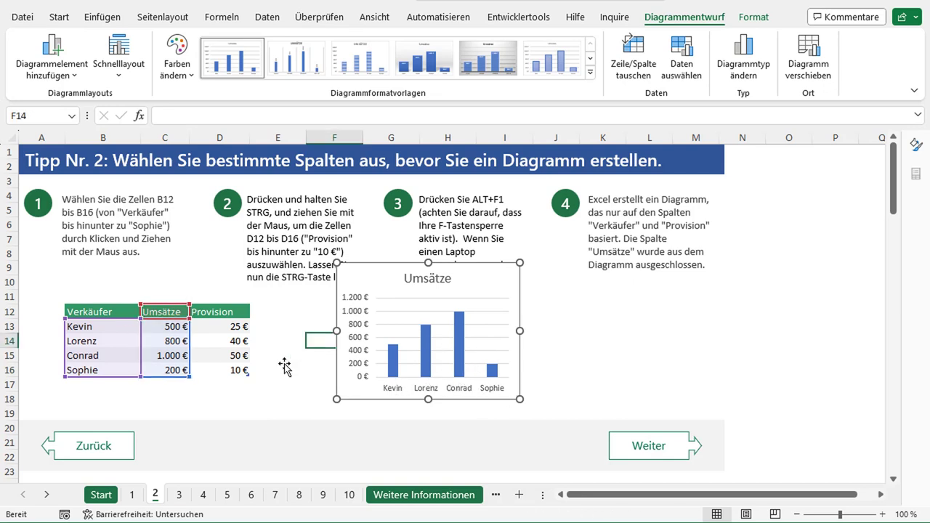
left_click(623, 450)
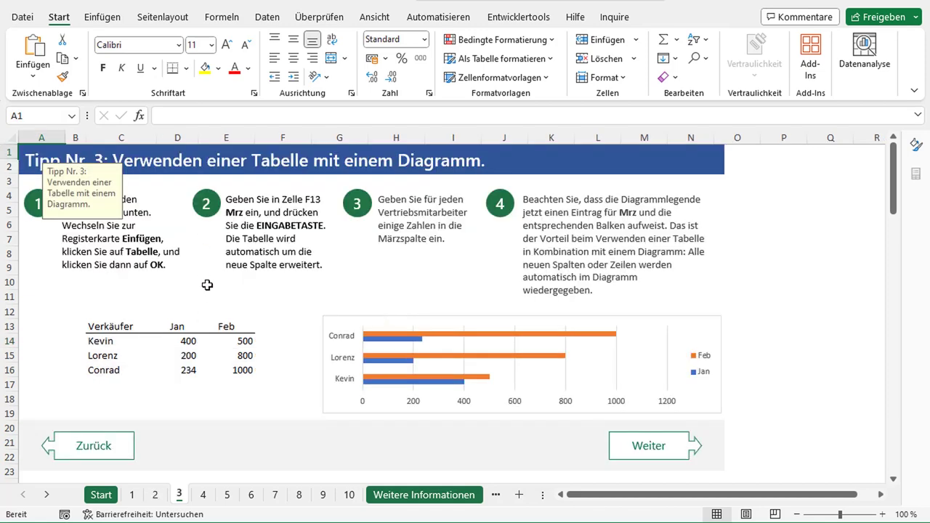
- Close the tip note and inspect the Verkäufer/Jan/Feb data and its bar chart
left_click(196, 289)
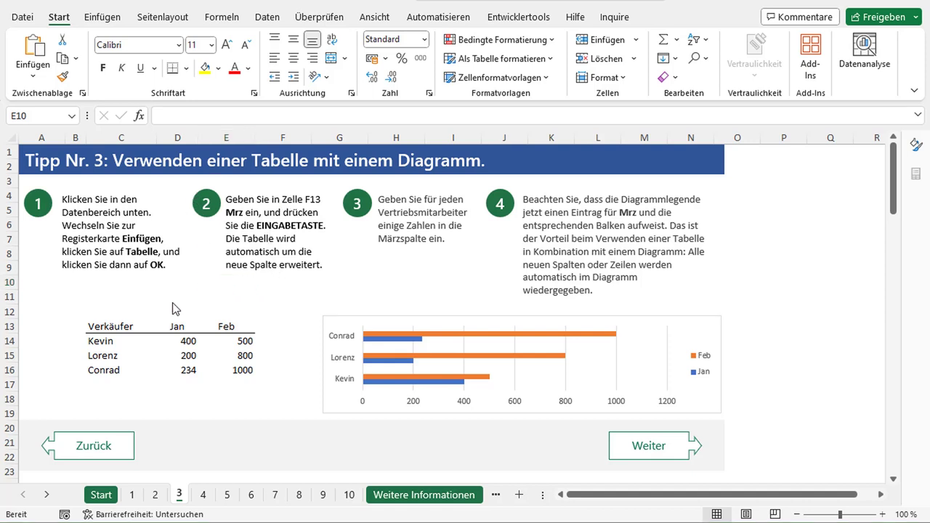
left_click_drag(117, 326, 244, 371)
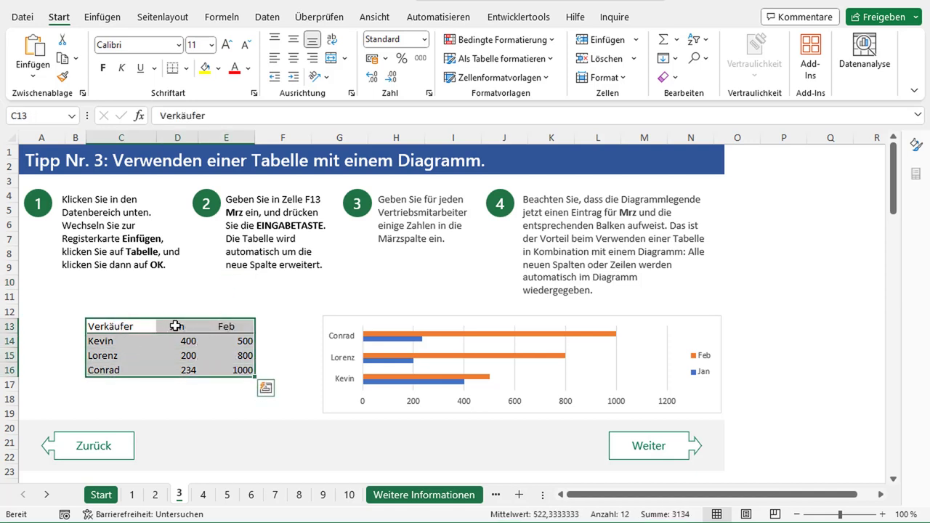
left_click(178, 327)
left_click(245, 326)
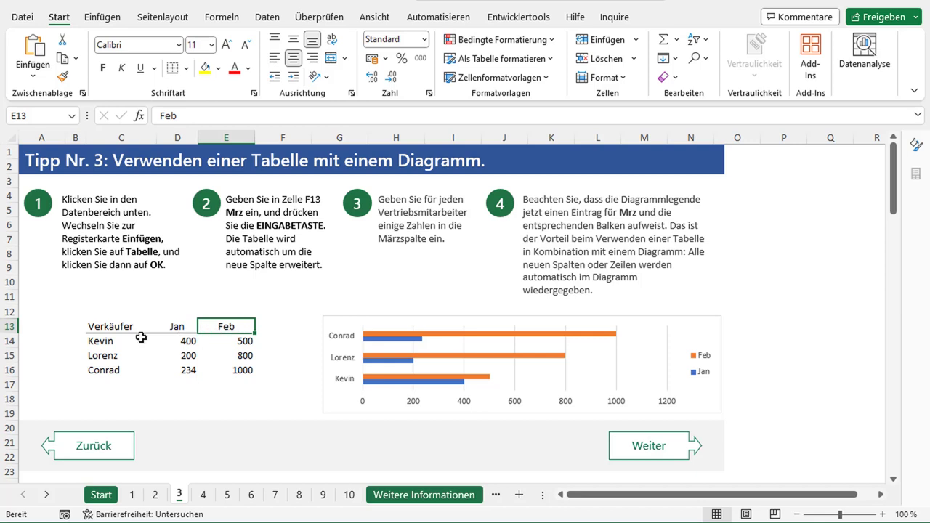
left_click(381, 322)
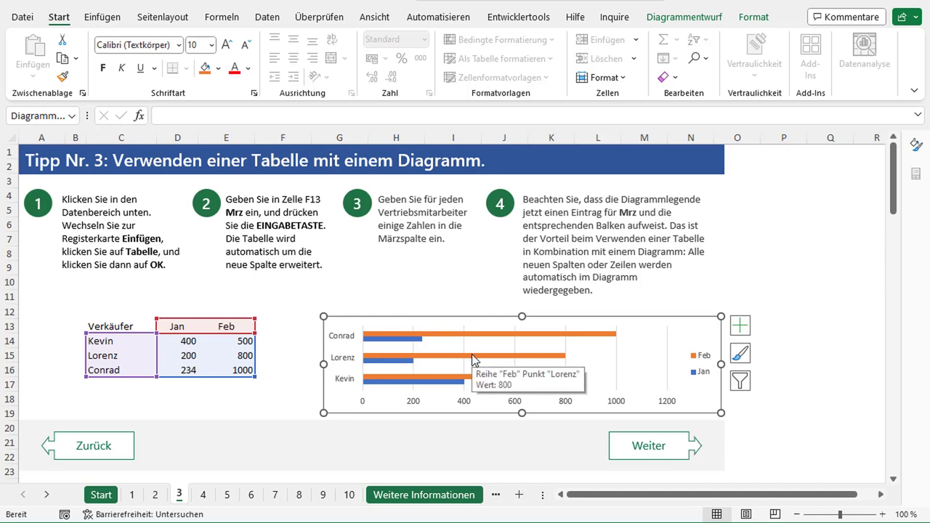
key("Escape")
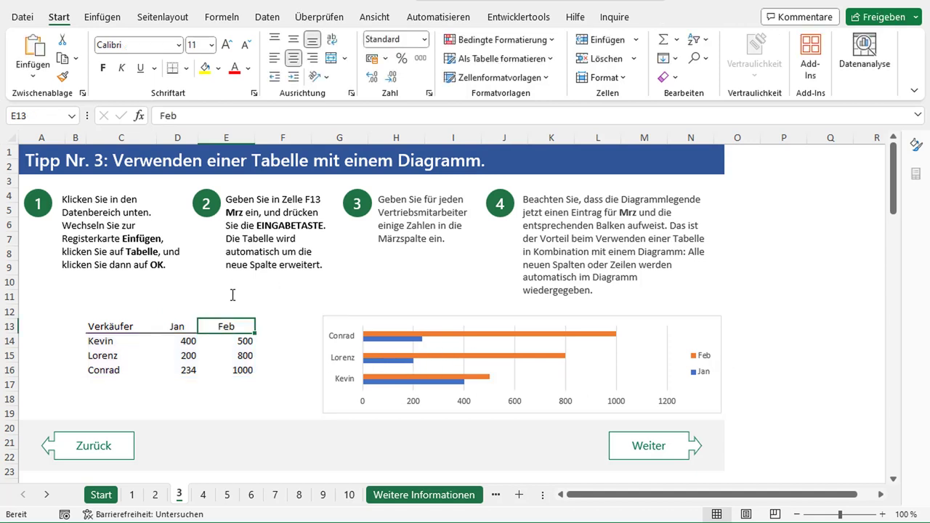
left_click(232, 293)
left_click(222, 328)
left_click(222, 328)
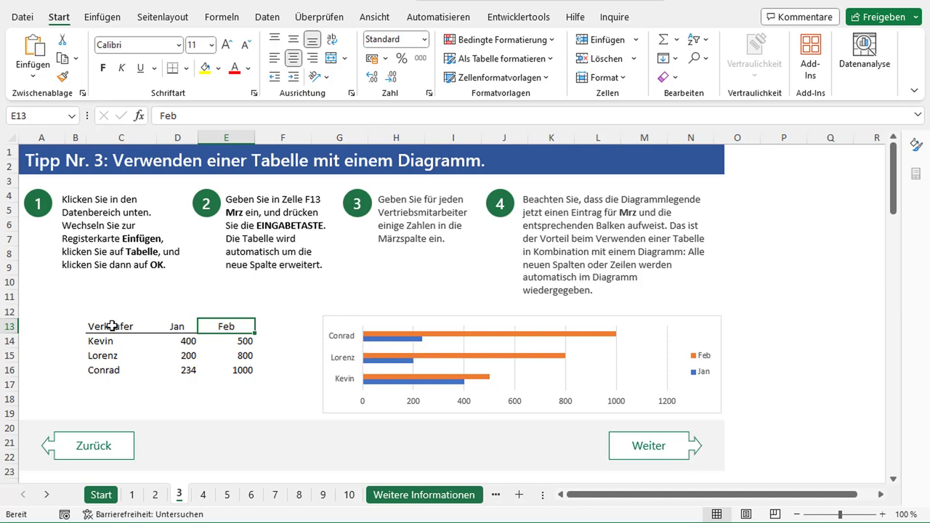
- Convert C13:E16 into a table with headers via Einfügen > Tabelle
left_click_drag(133, 326, 240, 369)
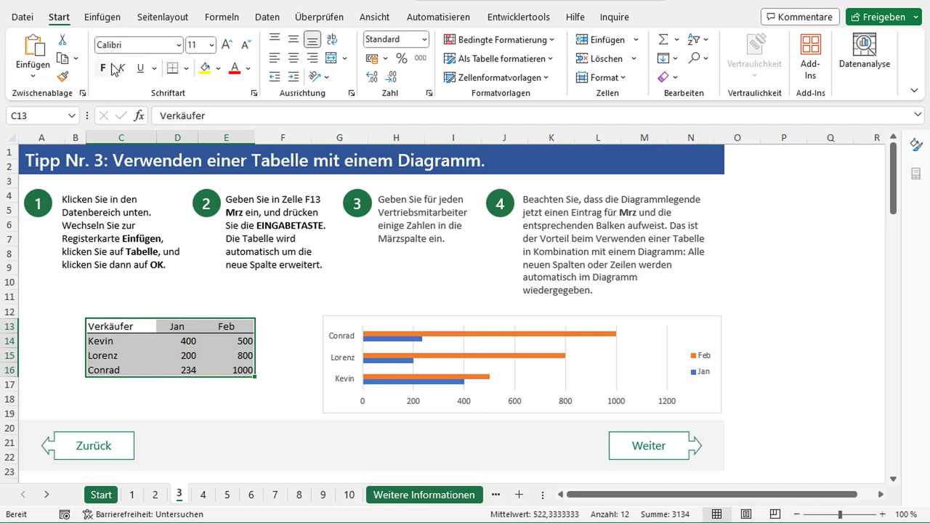
left_click(102, 16)
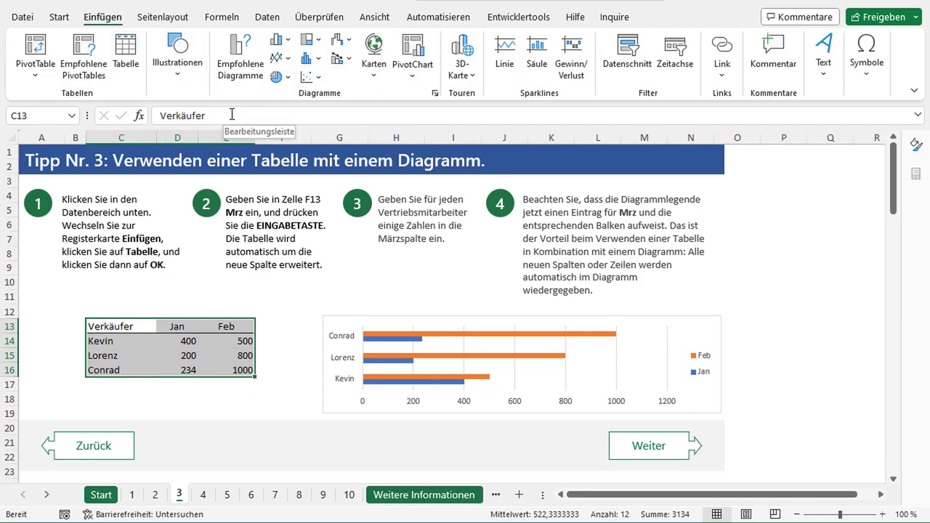
left_click(128, 55)
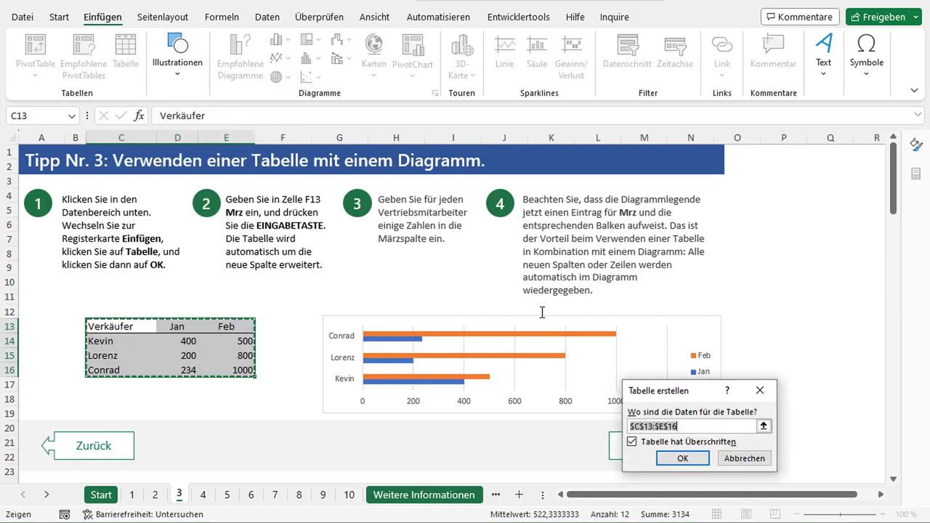
left_click_drag(660, 394, 353, 272)
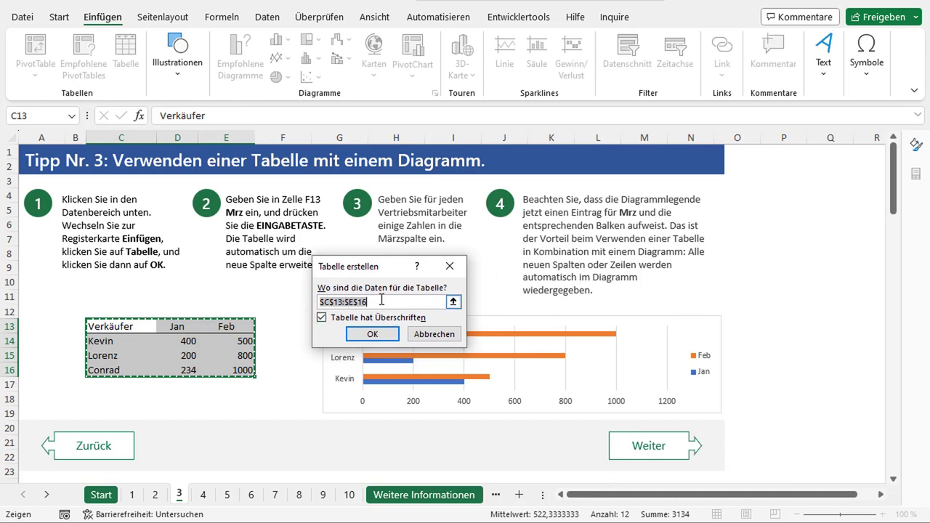
left_click(386, 335)
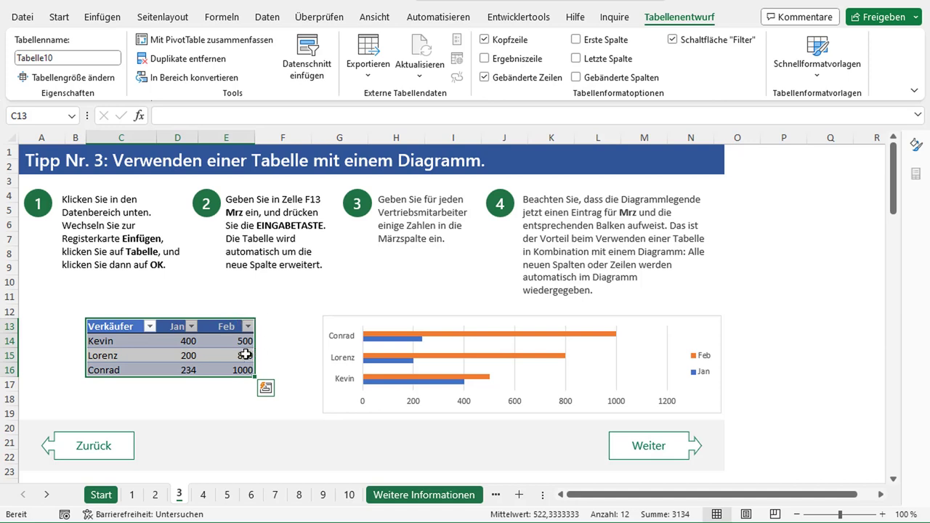
- Add a Mrz header in F13 with values 30, 100 and 40 below it
left_click(288, 323)
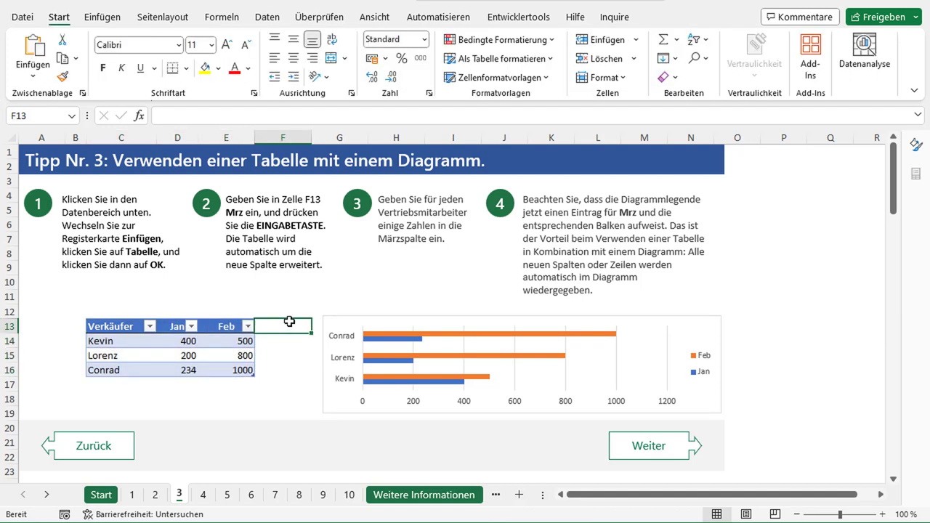
type("Mrz")
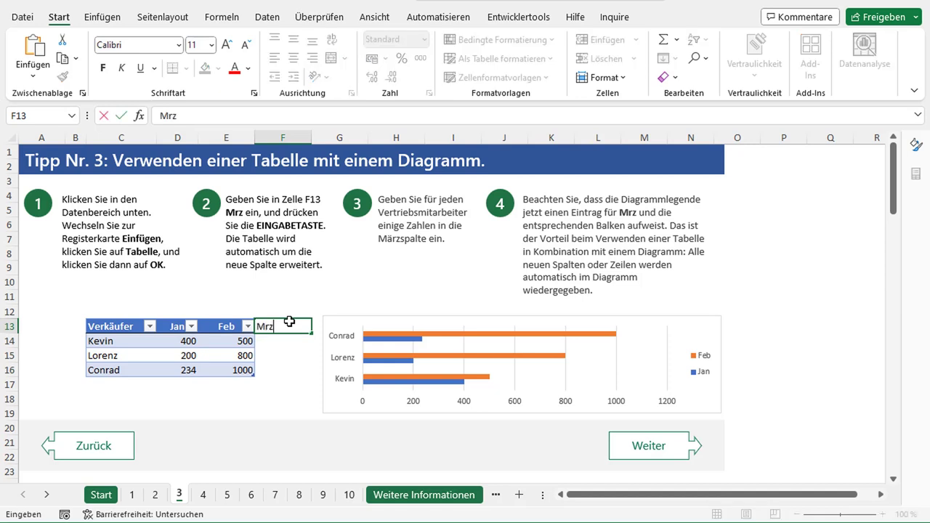
key("Return")
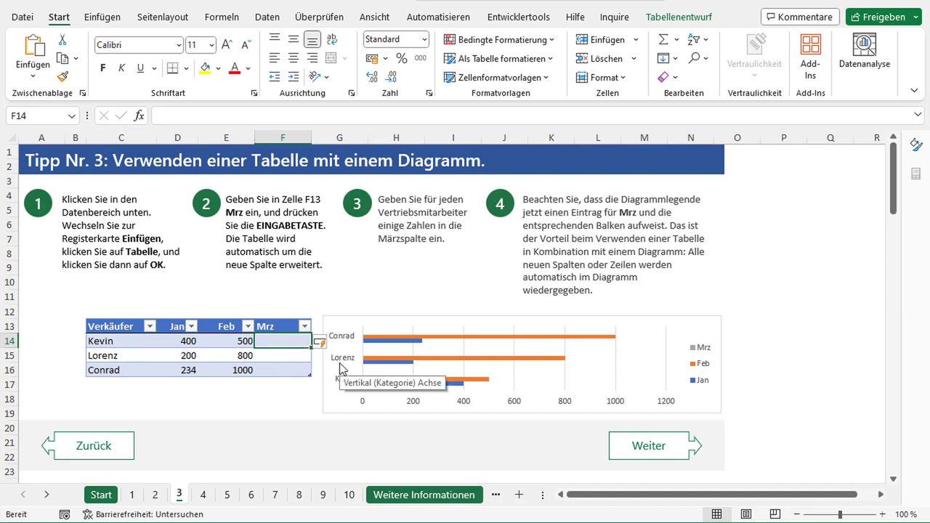
type("30")
key("Return")
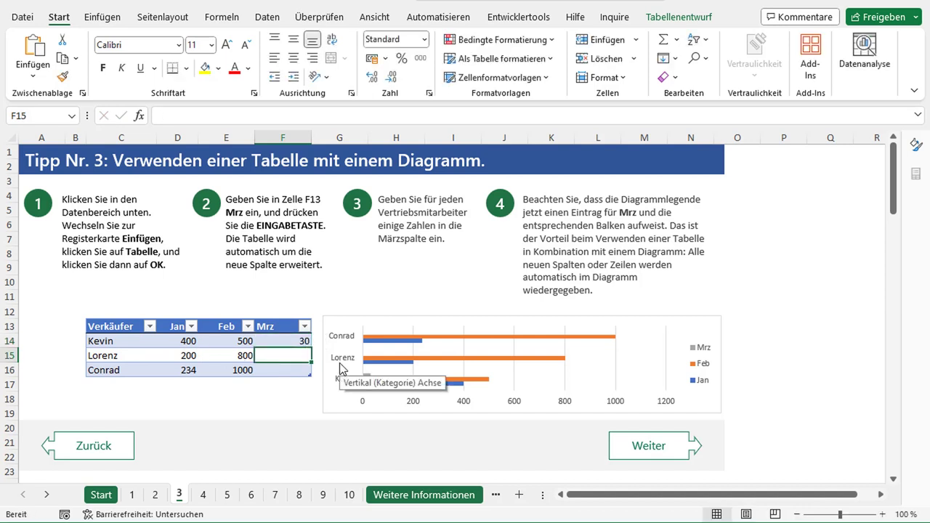
type("100")
key("Return")
type("40")
key("Return")
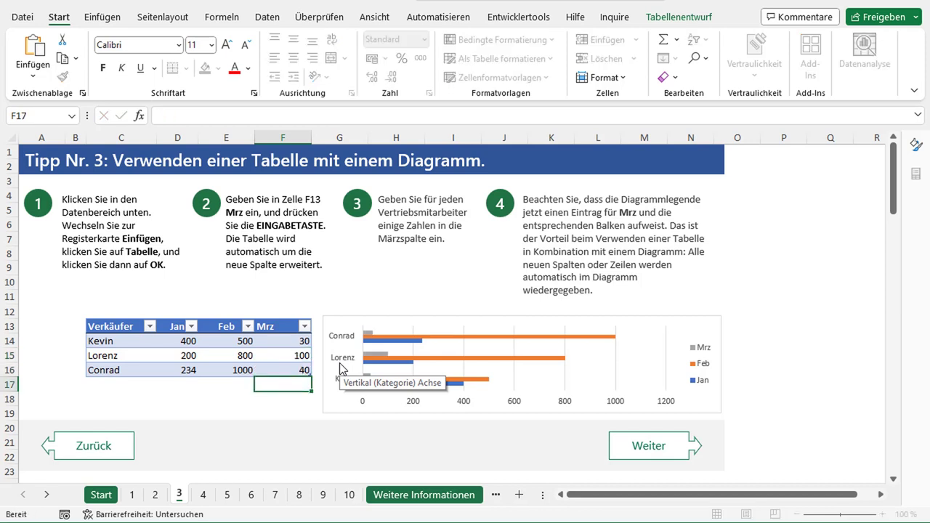
left_click(363, 302)
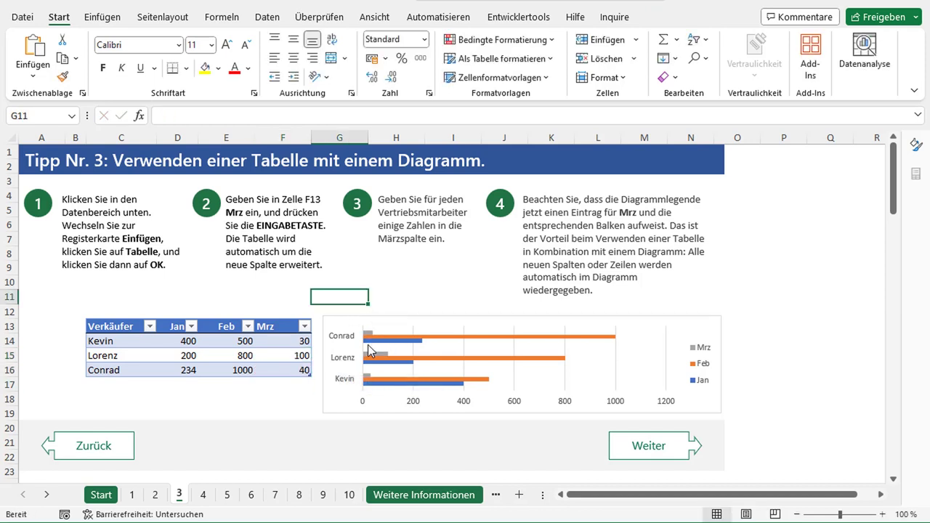
mouse_move(399, 366)
- On tip 4, filter Doris out of the area chart, leaving Kevin, Lorenz, Conrad and Sophie
left_click(656, 450)
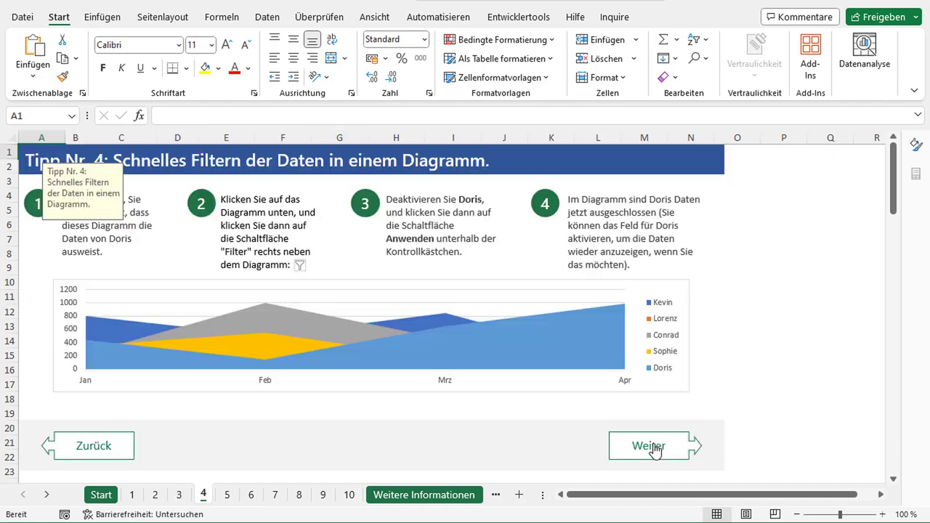
left_click(752, 386)
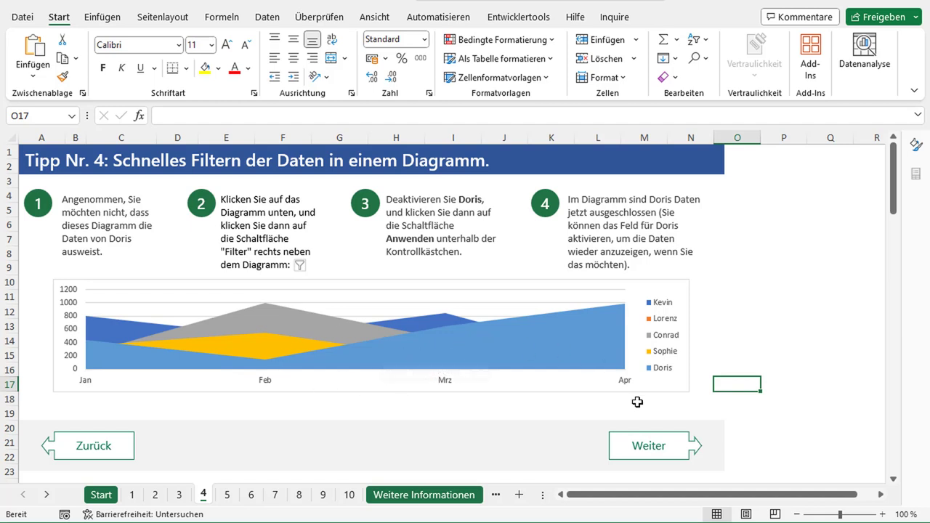
left_click(545, 384)
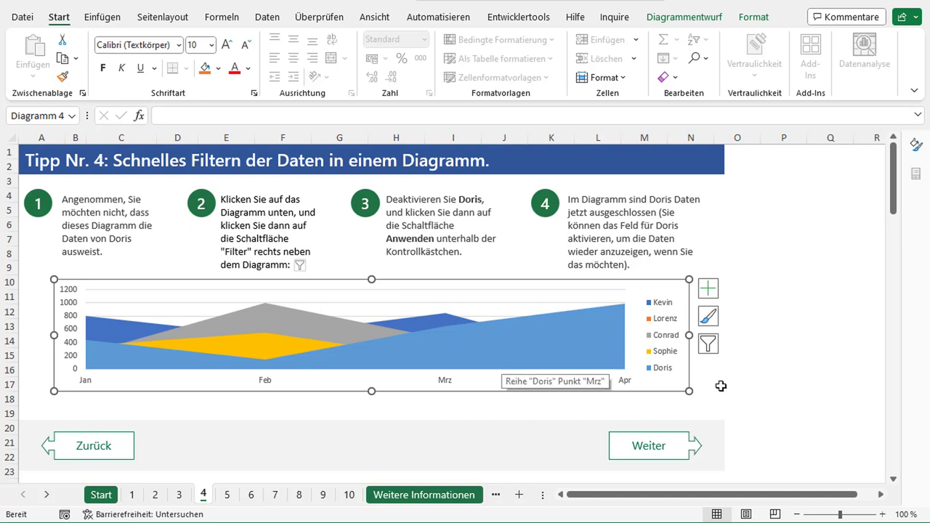
left_click(710, 347)
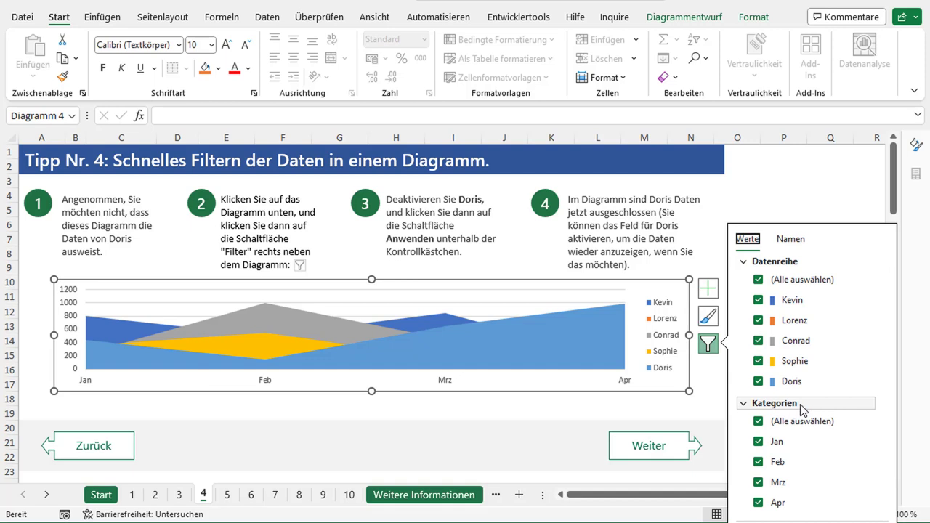
left_click(758, 382)
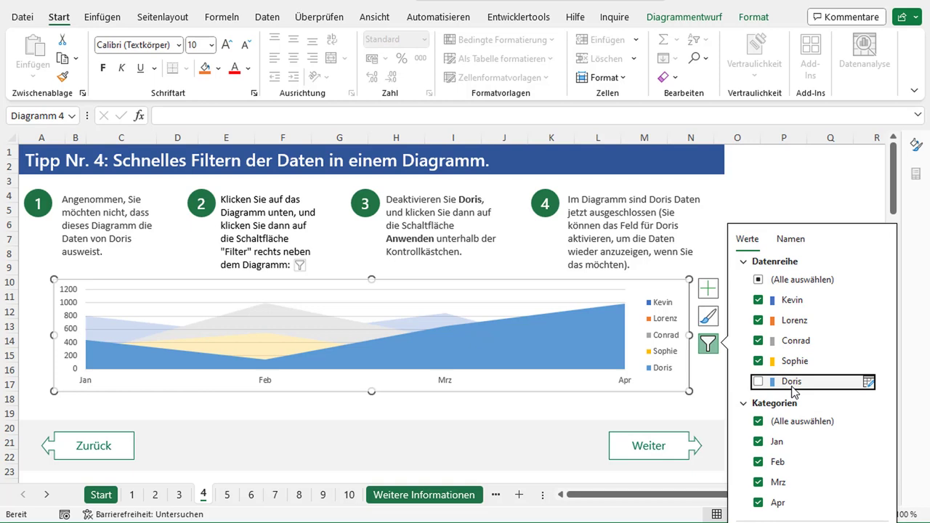
left_click(850, 519)
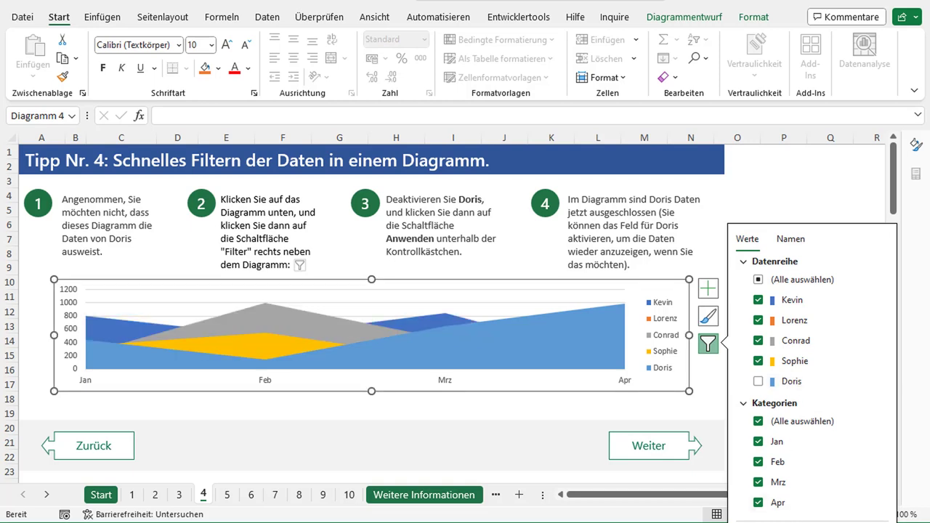
left_click(701, 263)
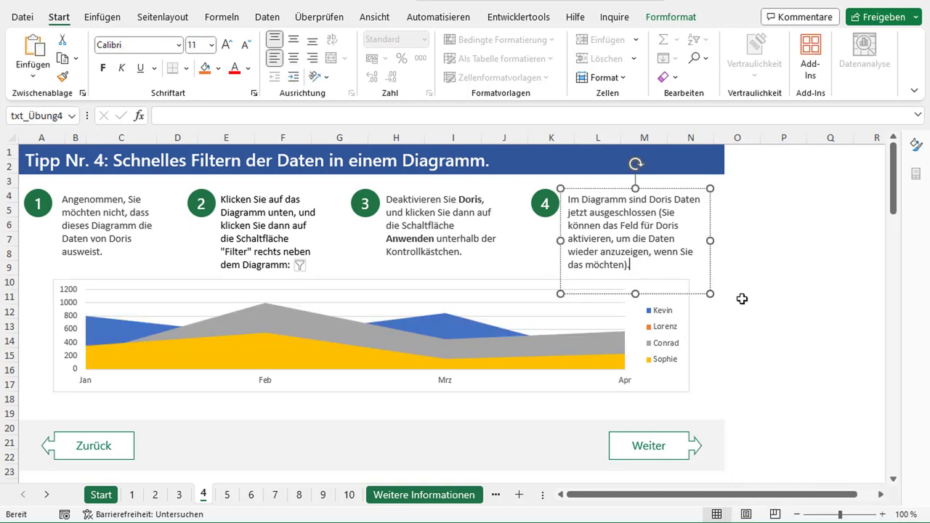
left_click(741, 311)
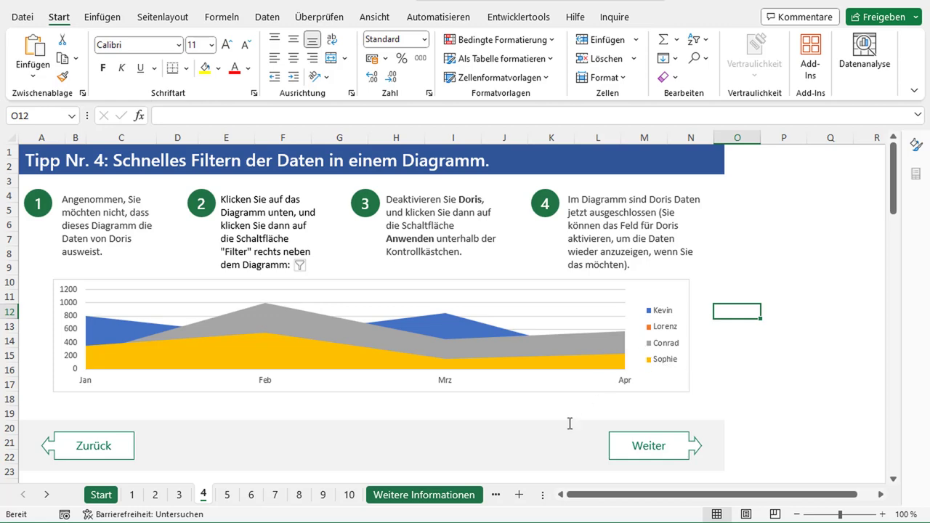
- Open tip 5 and select cells in the Produkt/Menge table to inspect its data
left_click(658, 457)
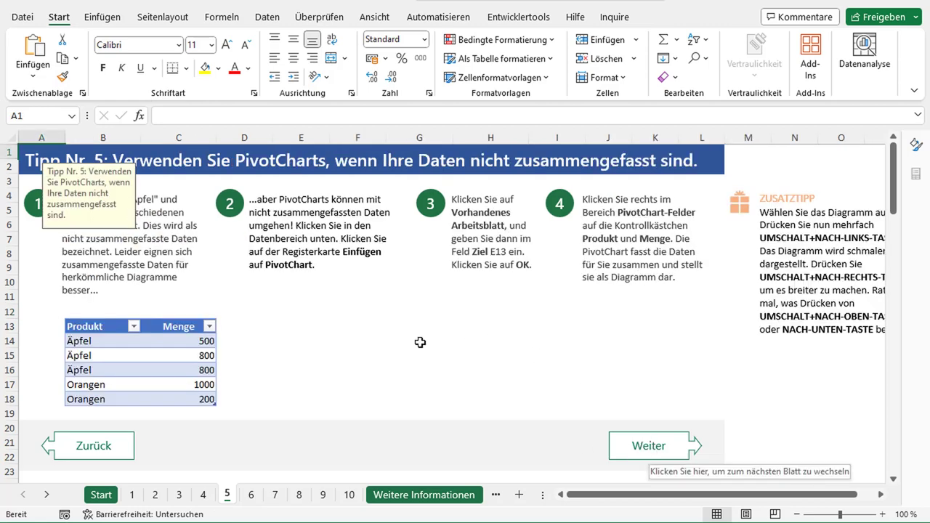
left_click(420, 341)
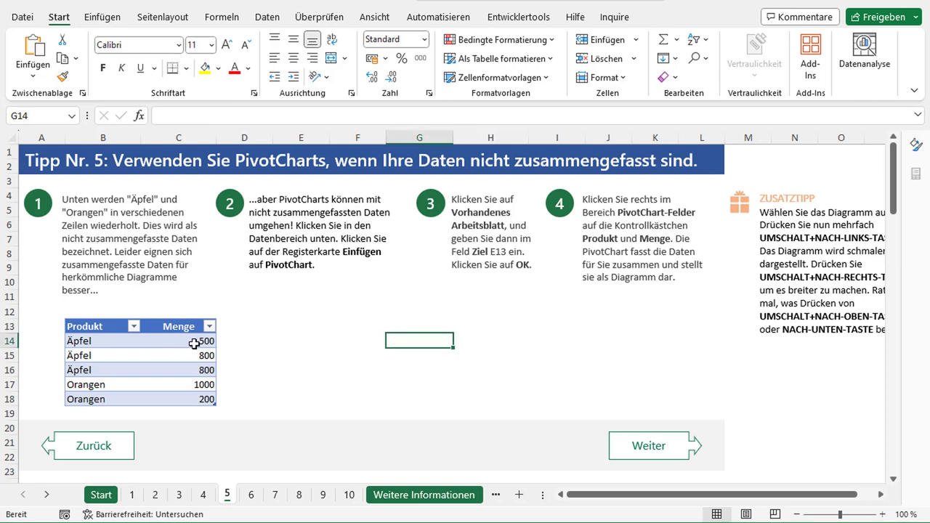
left_click(227, 354)
mouse_move(88, 328)
left_mouse_down()
mouse_move(193, 370)
mouse_move(193, 398)
left_mouse_up()
left_click(95, 328)
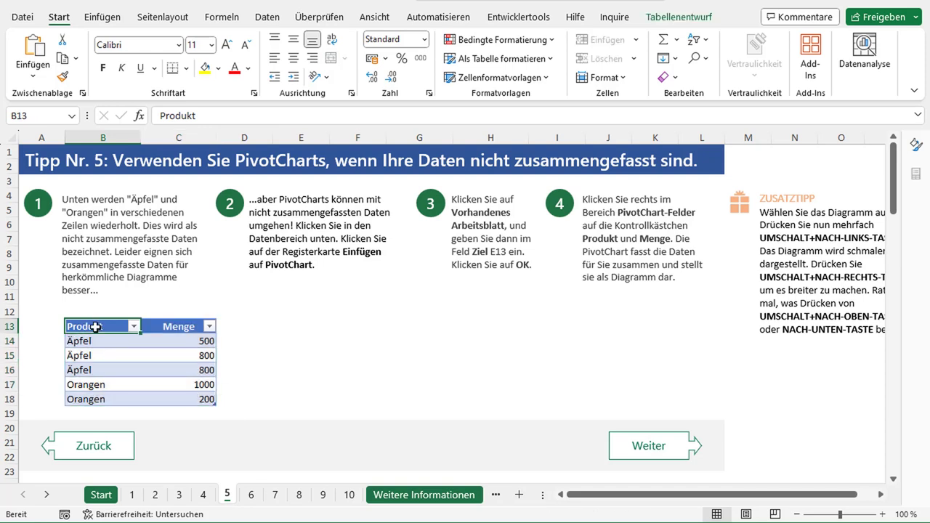
left_click(175, 331)
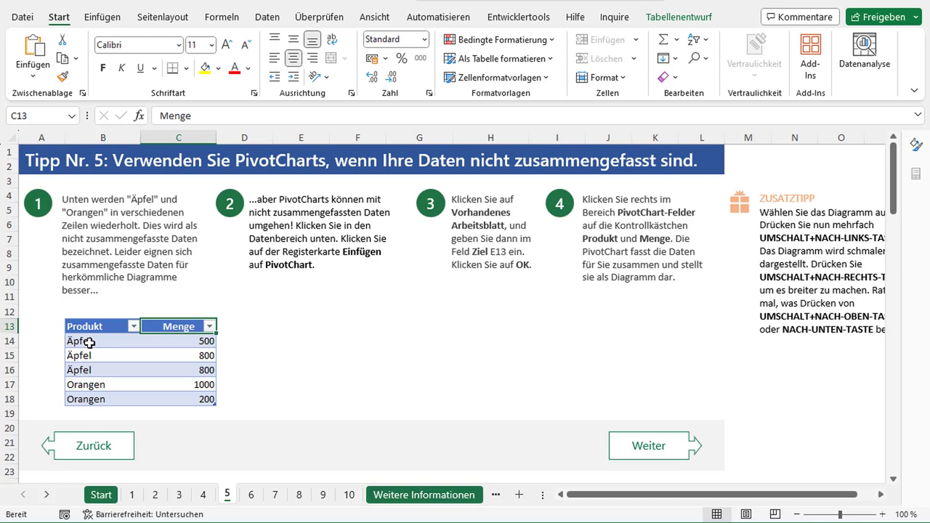
left_click_drag(89, 343, 111, 399)
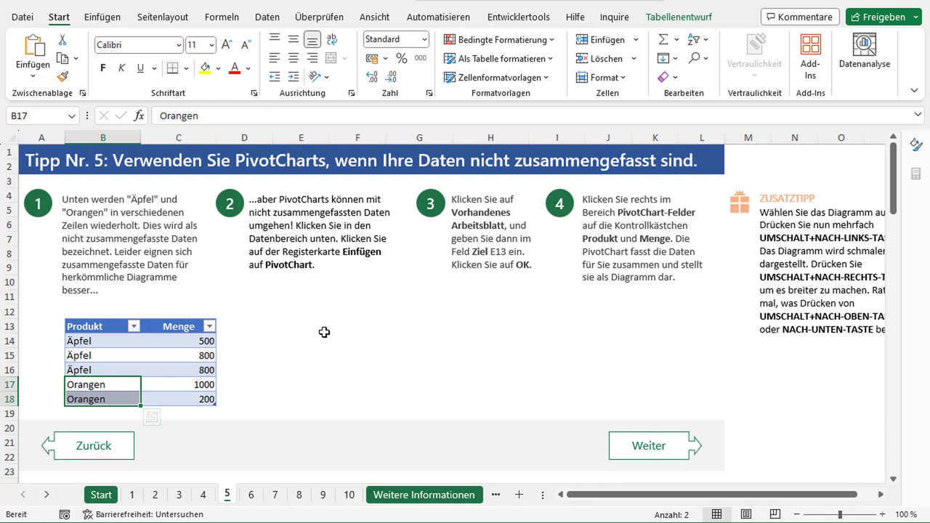
left_click(362, 312)
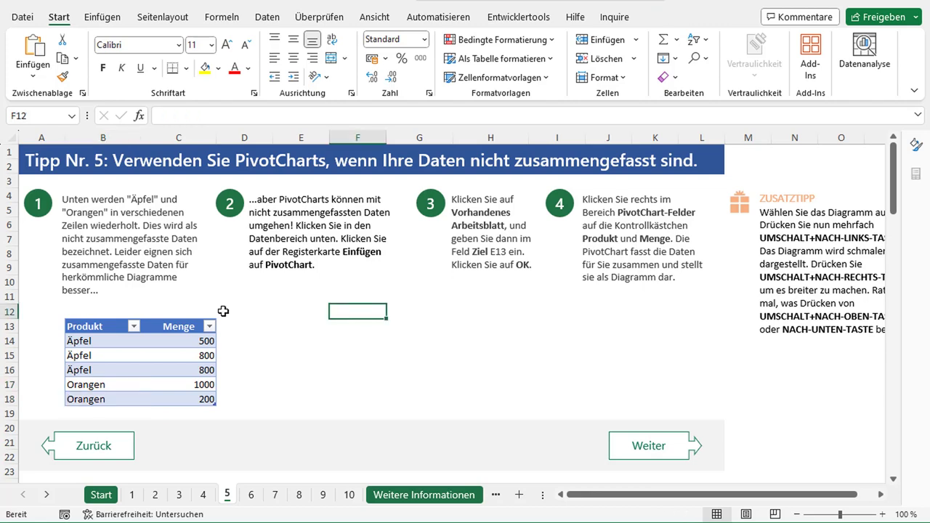
left_click(122, 321)
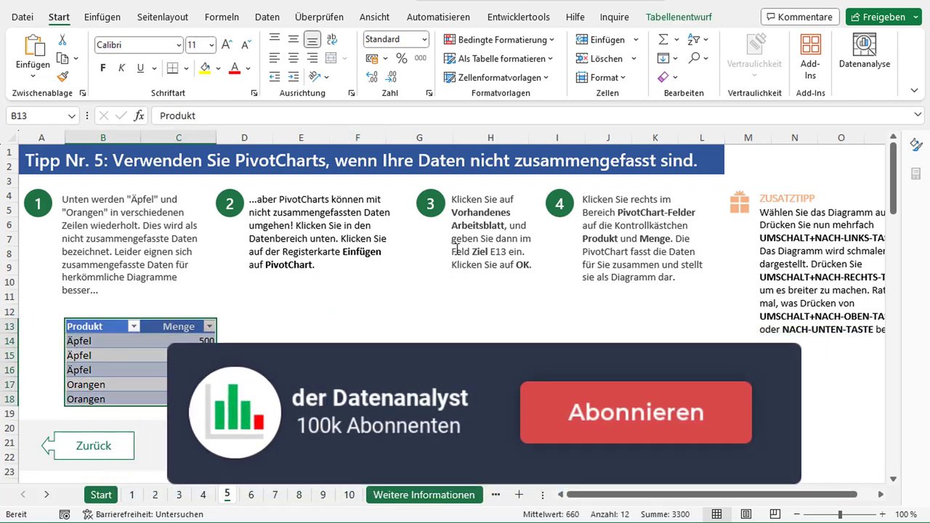
- Insert a PivotChart from tbl_pvtchrts on the existing sheet at cell E13
left_click(115, 19)
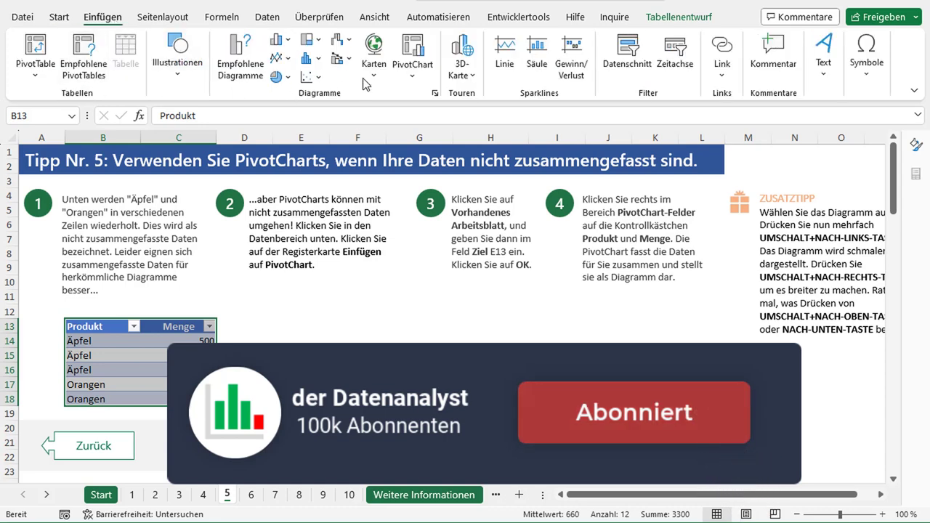
left_click(413, 53)
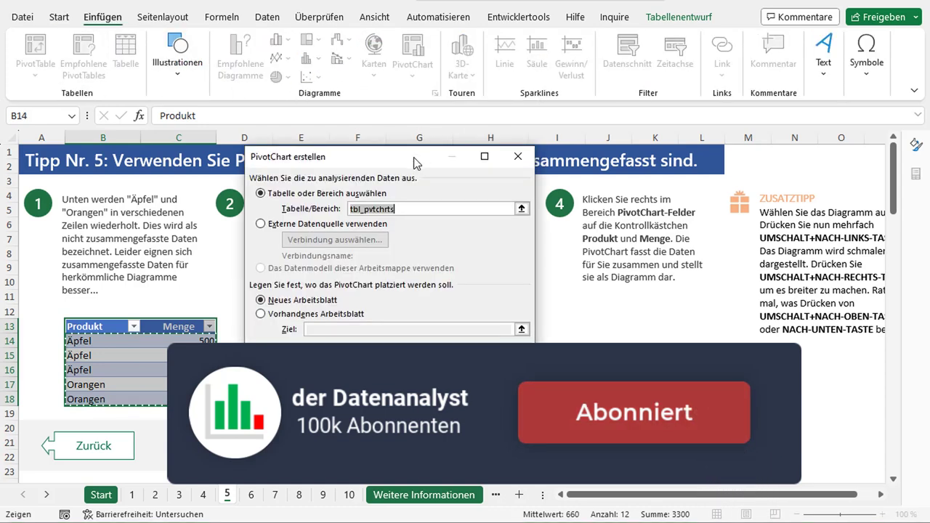
left_click_drag(408, 162, 480, 200)
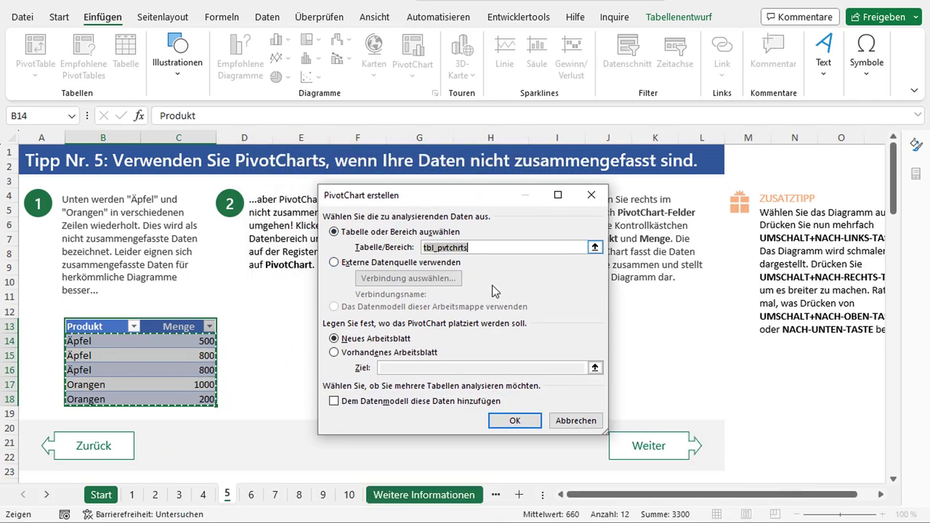
left_click(429, 356)
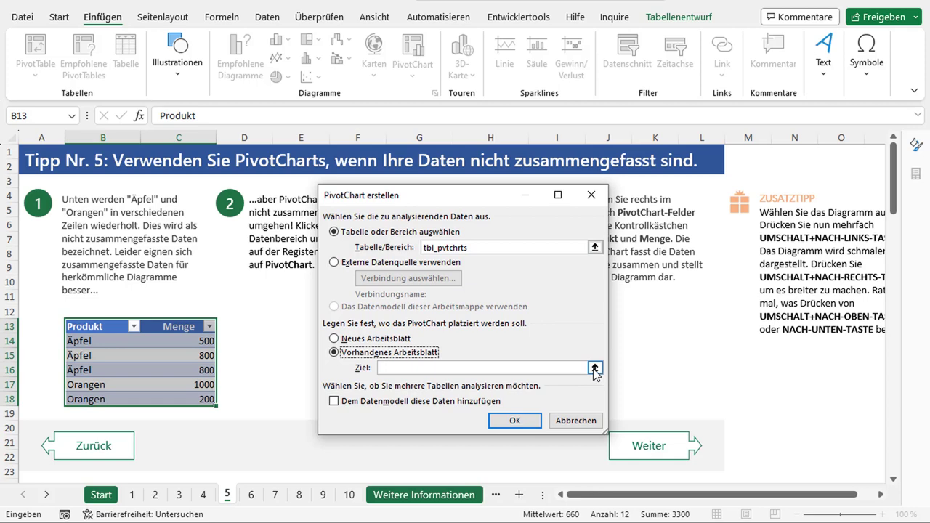
left_click(596, 368)
left_click(274, 320)
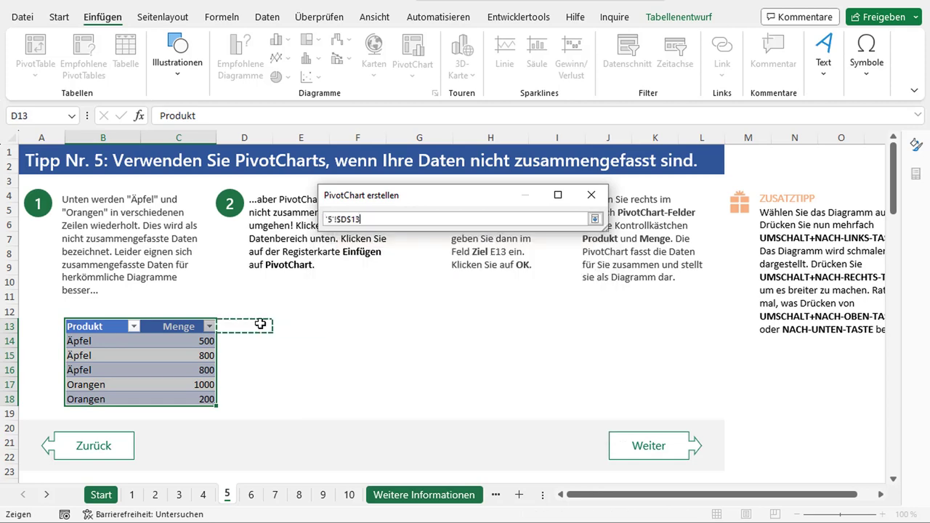
left_click(595, 219)
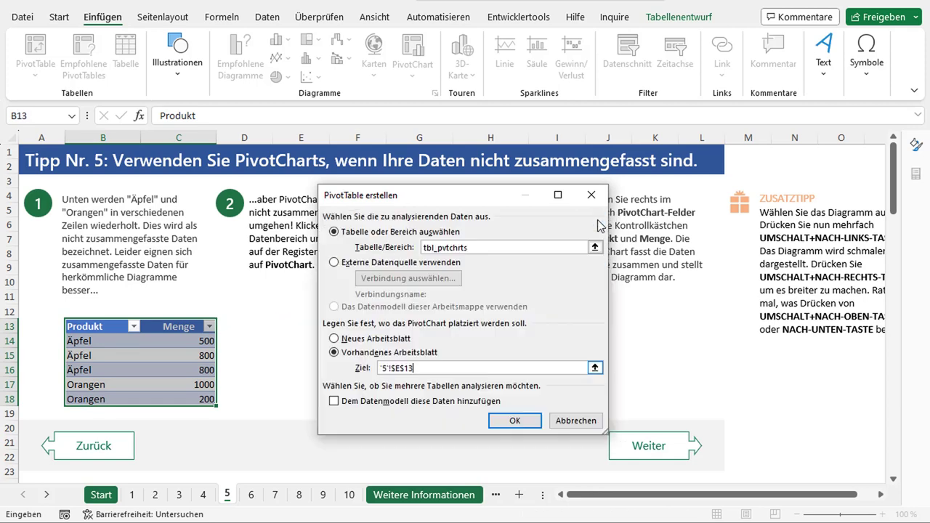
left_click(501, 416)
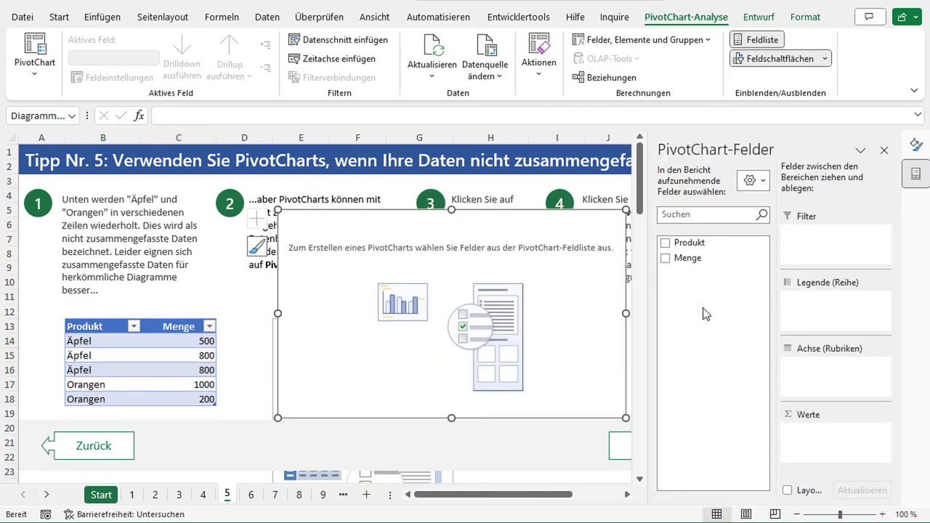
- Chart Menge summed by Produkt, shrink the PivotChart and move it right of the pivot table
left_click(666, 243)
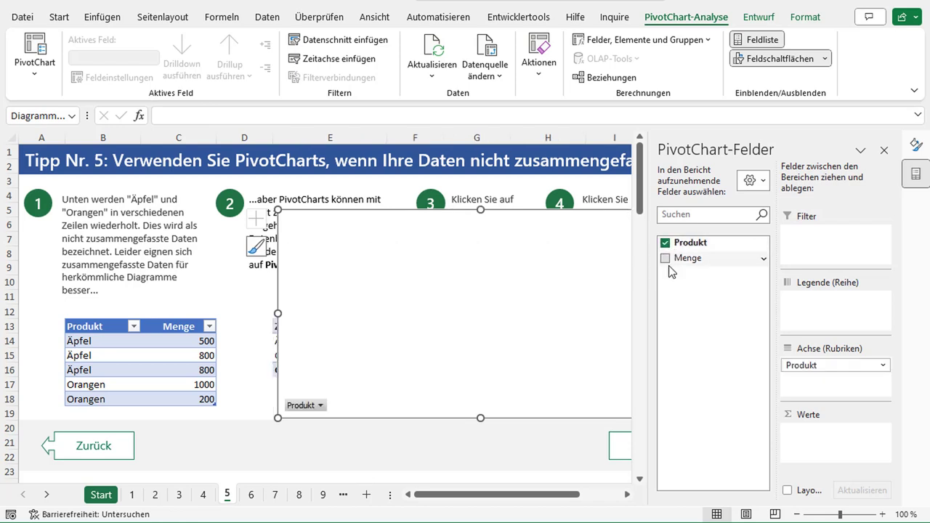
left_click(666, 258)
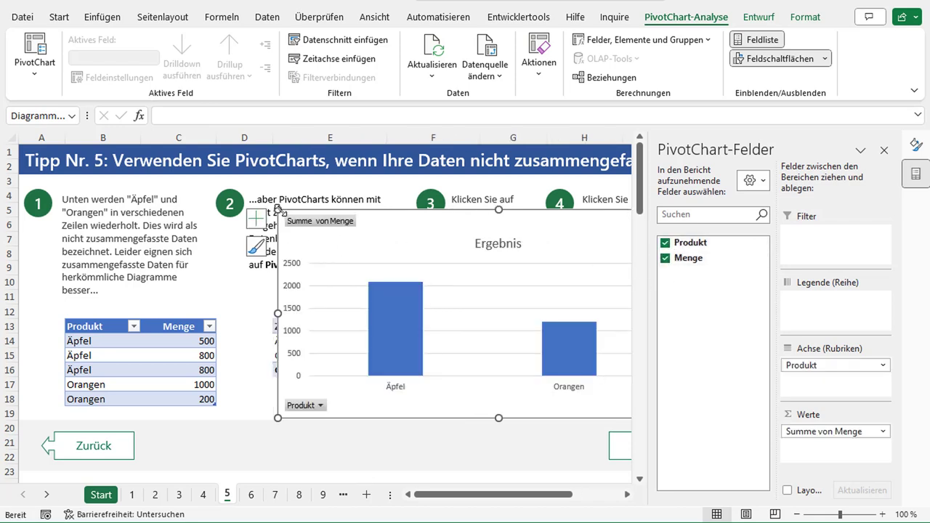
left_click_drag(276, 207, 420, 285)
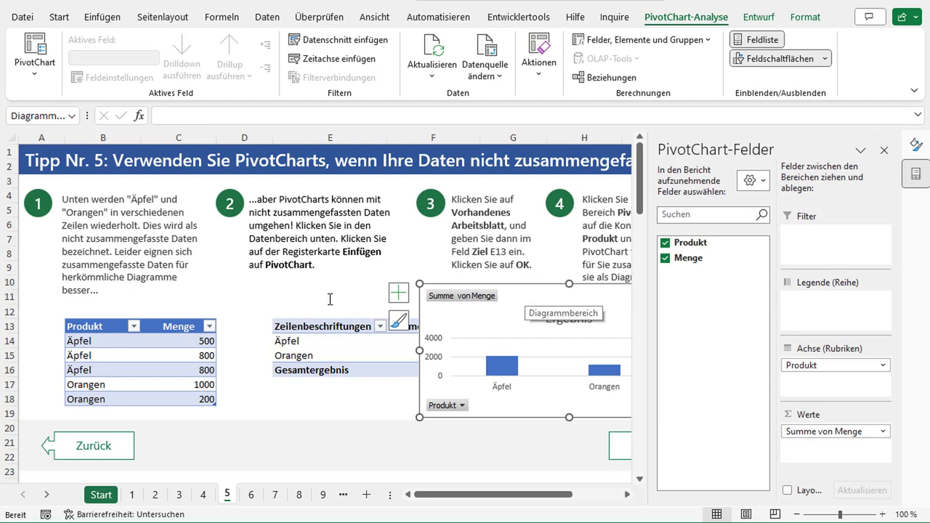
left_click(885, 150)
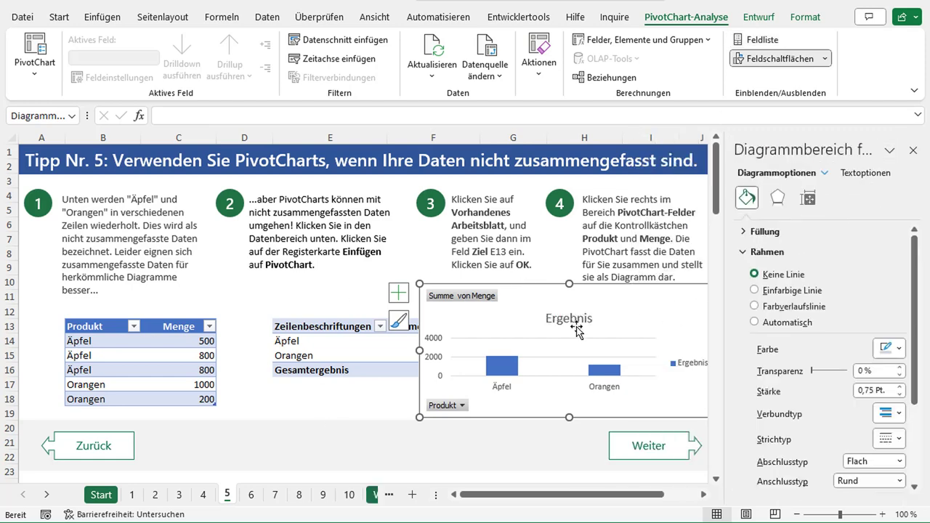
left_click(913, 150)
left_click_drag(614, 289, 696, 286)
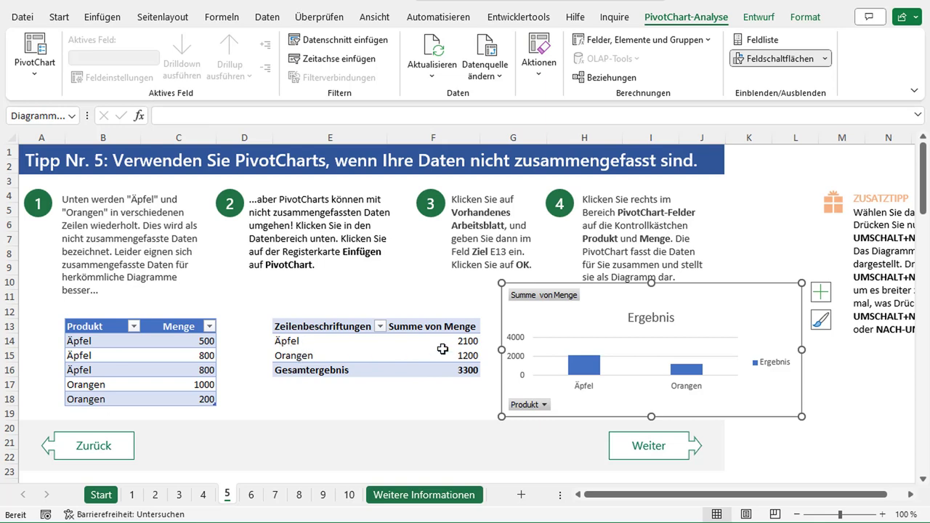
- Switch to the tip 6 multi-level labels sheet
mouse_move(464, 341)
left_click(252, 496)
left_click(252, 496)
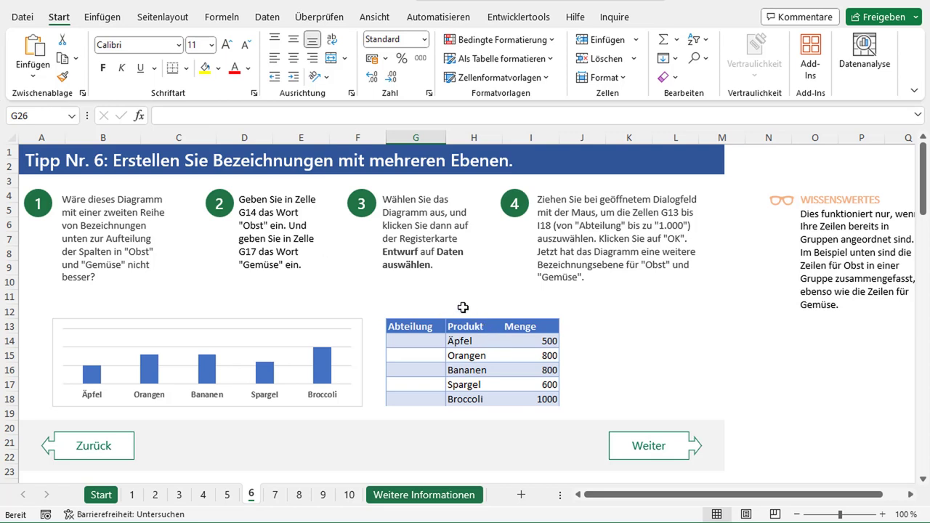
- Enter Obst in G14:G16 for Äpfel, Orangen and Bananen
left_click(440, 299)
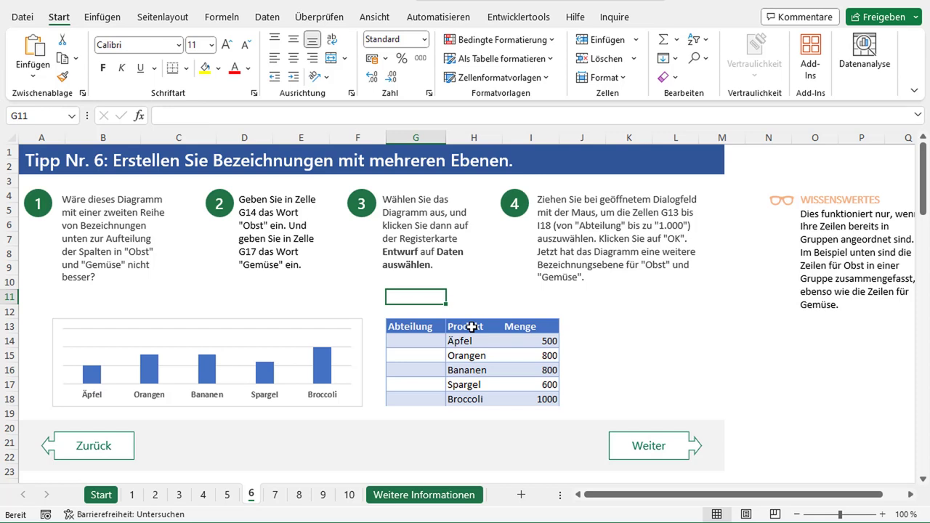
left_click(514, 327)
left_click(471, 327)
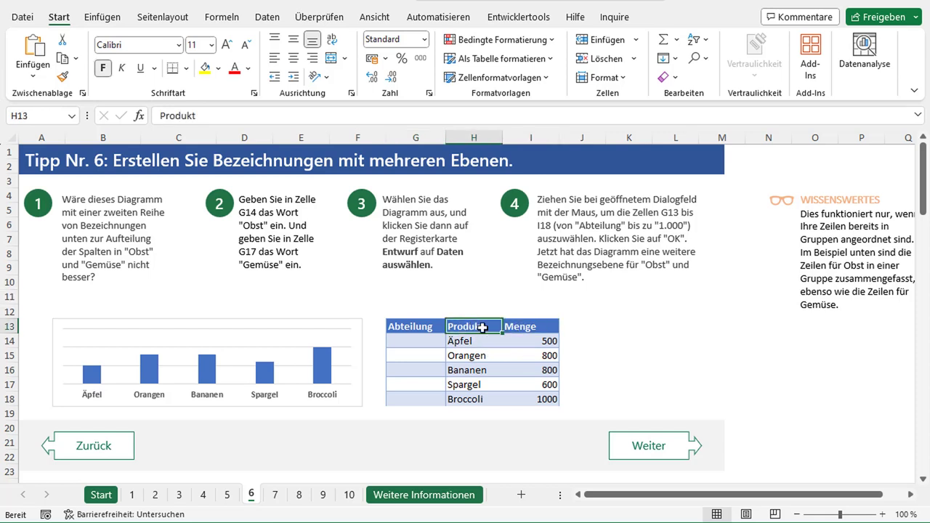
left_click(423, 347)
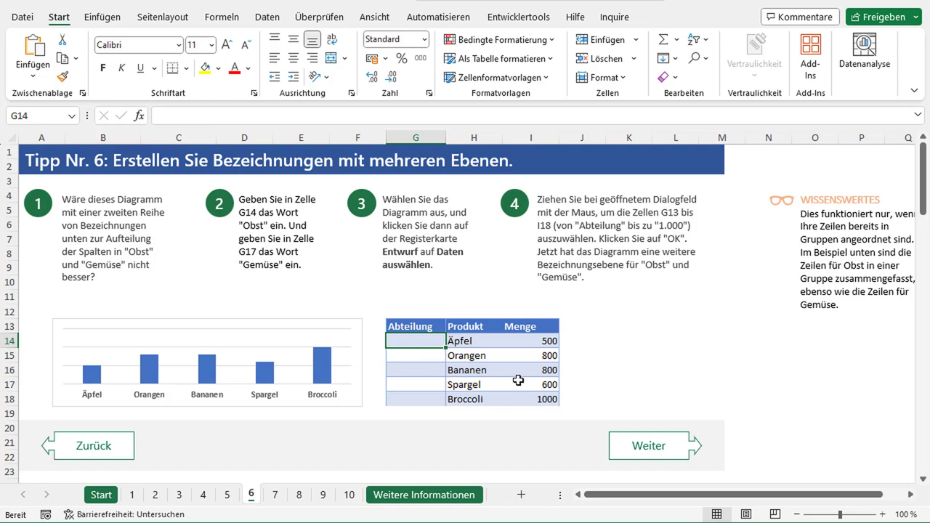
type("Ob")
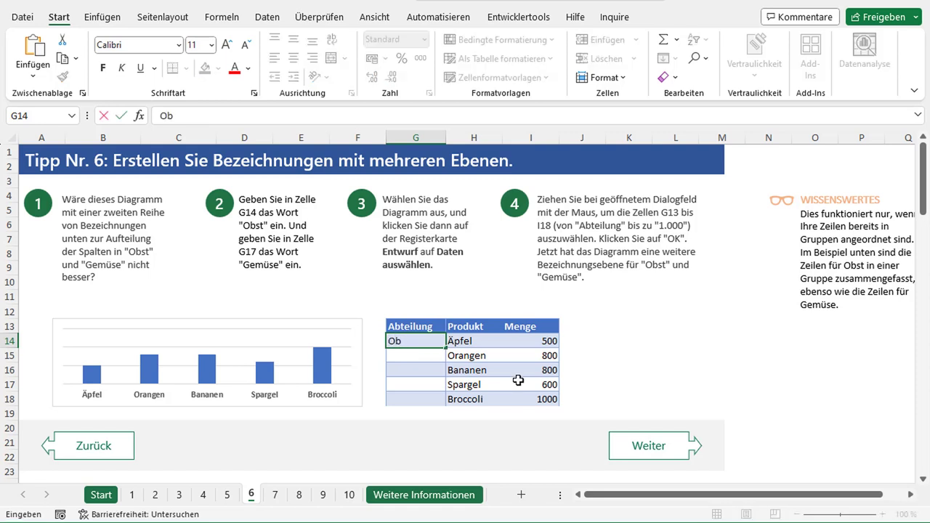
type("st")
key("Return")
type("Ob")
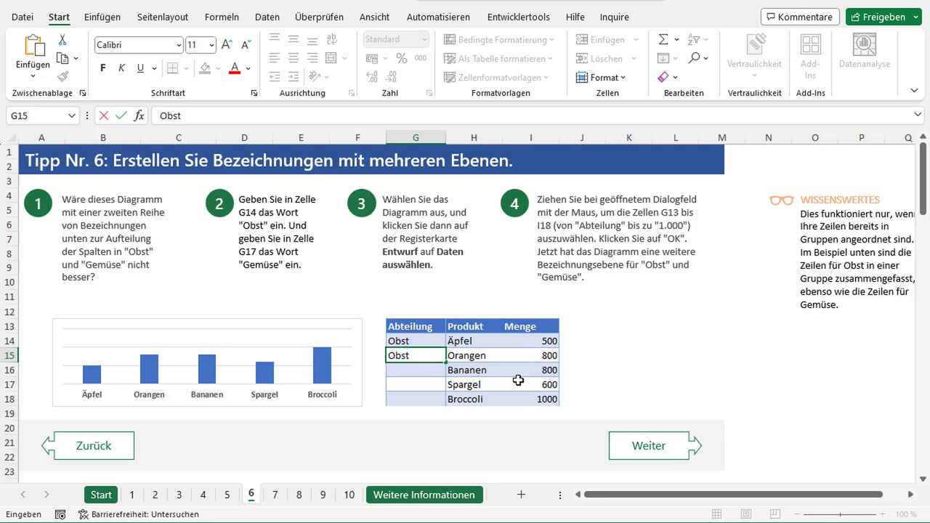
key("Return")
type("Obst")
key("Return")
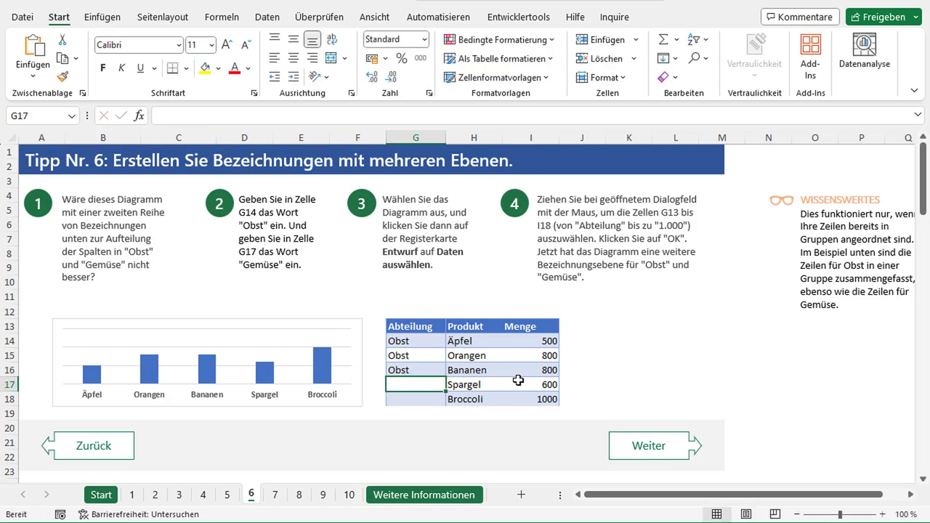
- Enter Gemüse in G17 and G18 for Spargel and Broccoli
type("Gemüse")
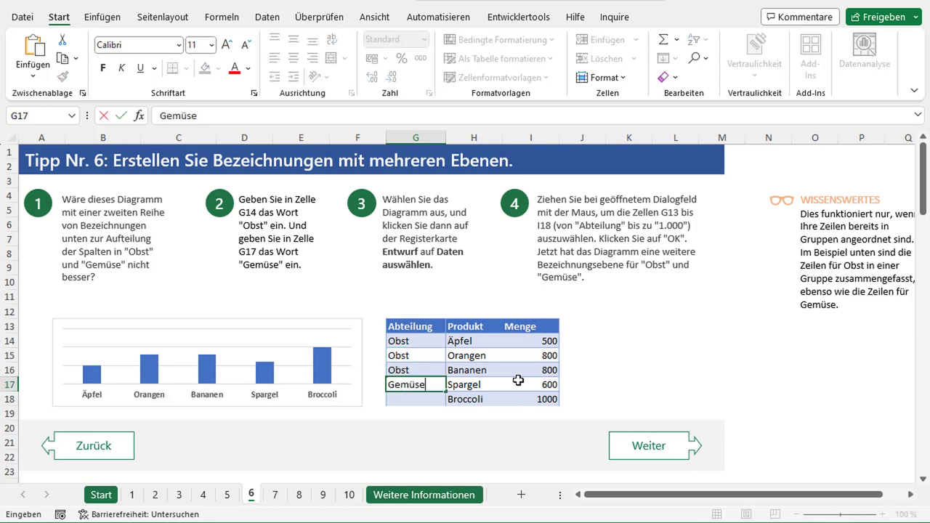
key("Return")
type("Gemüse")
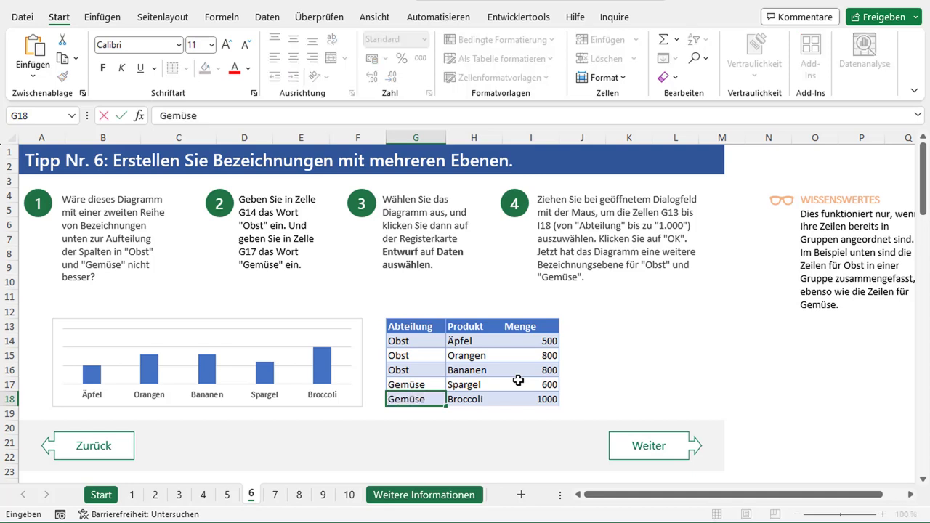
key("Return")
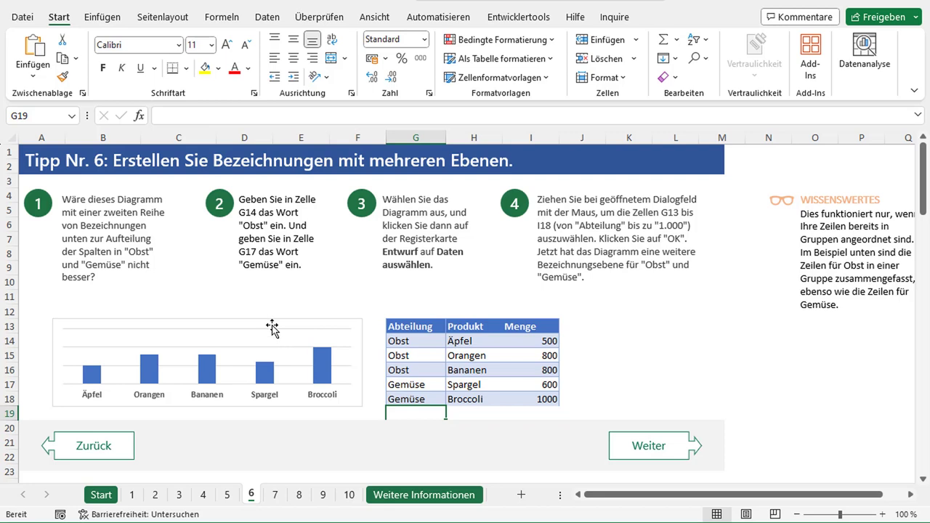
left_click(273, 325)
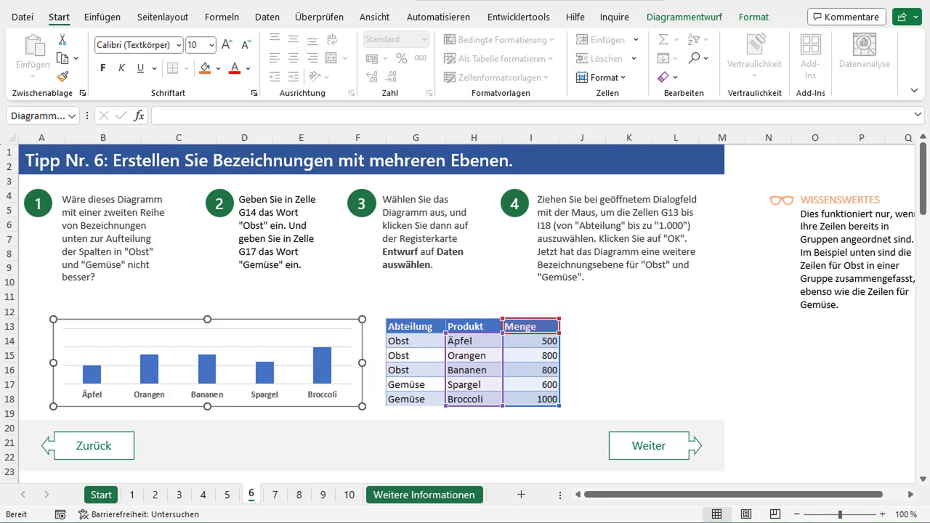
- Set the column chart's data range to G13:I18 via Daten auswählen, adding the Abteilung labels
left_click(708, 22)
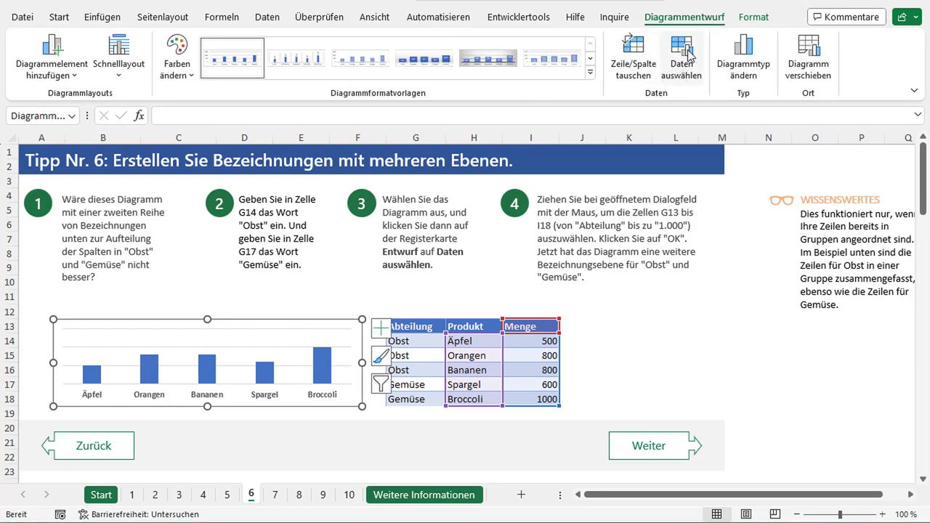
left_click(688, 54)
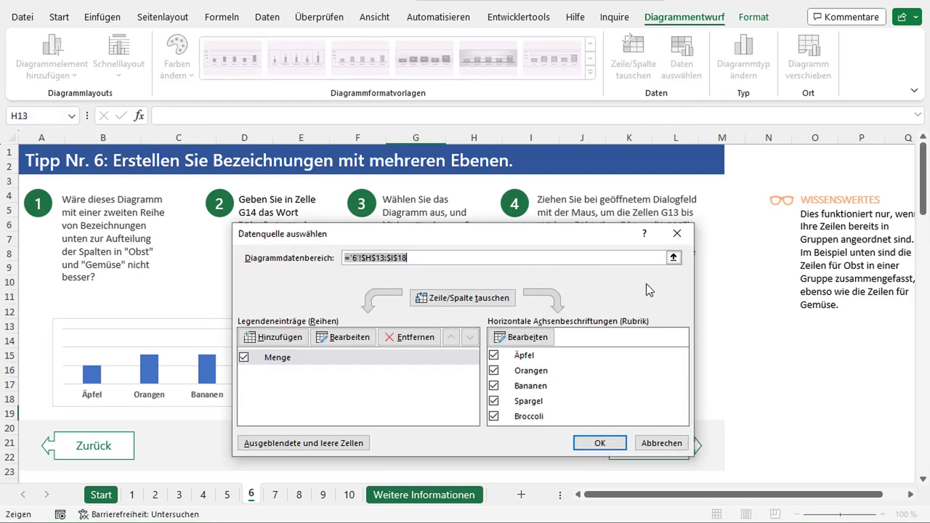
left_click_drag(513, 232, 663, 87)
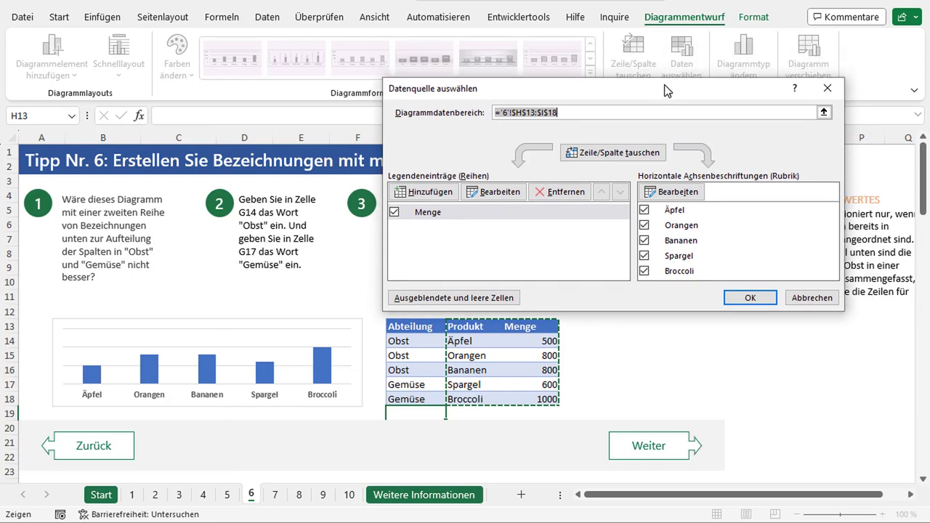
left_click(825, 113)
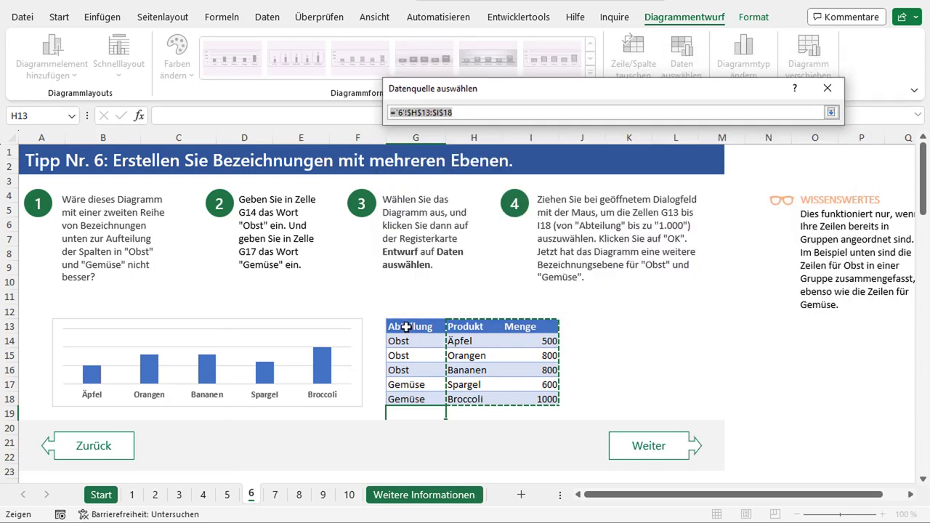
left_click_drag(406, 327, 541, 397)
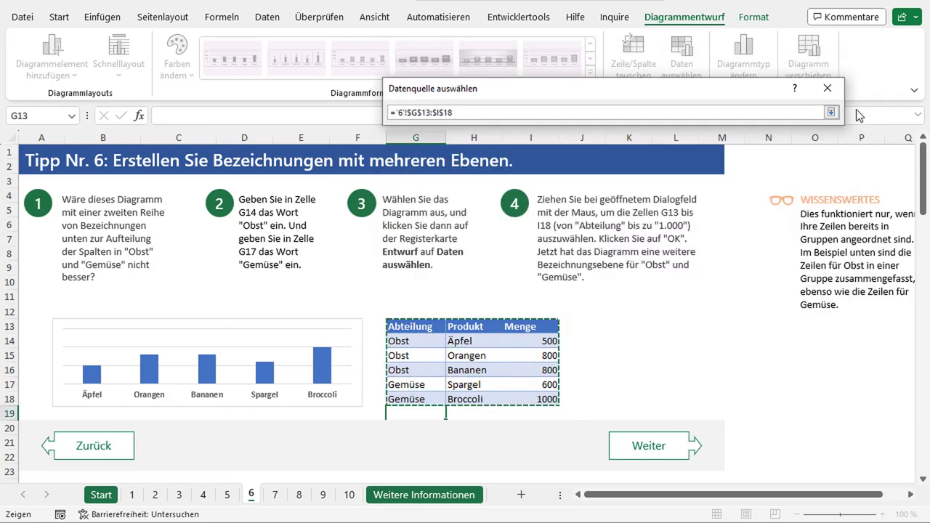
left_click(832, 113)
left_click(751, 296)
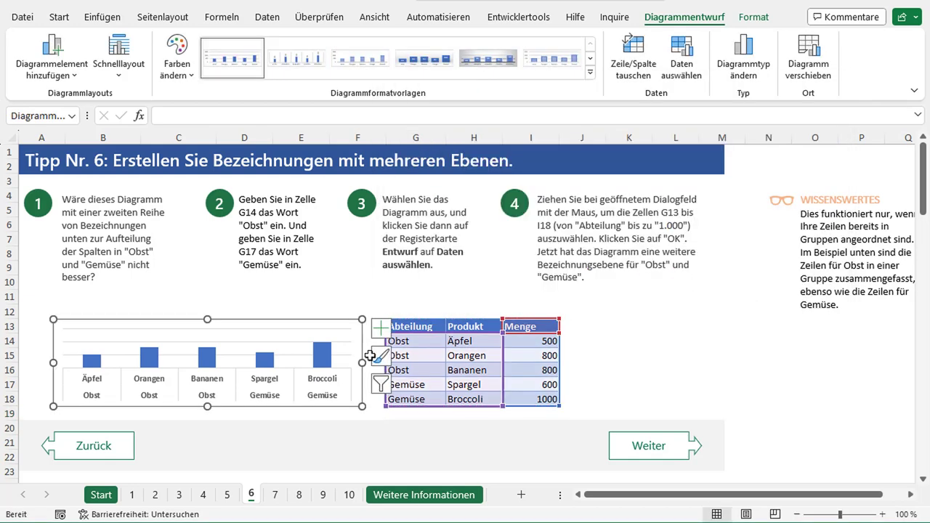
left_click(369, 299)
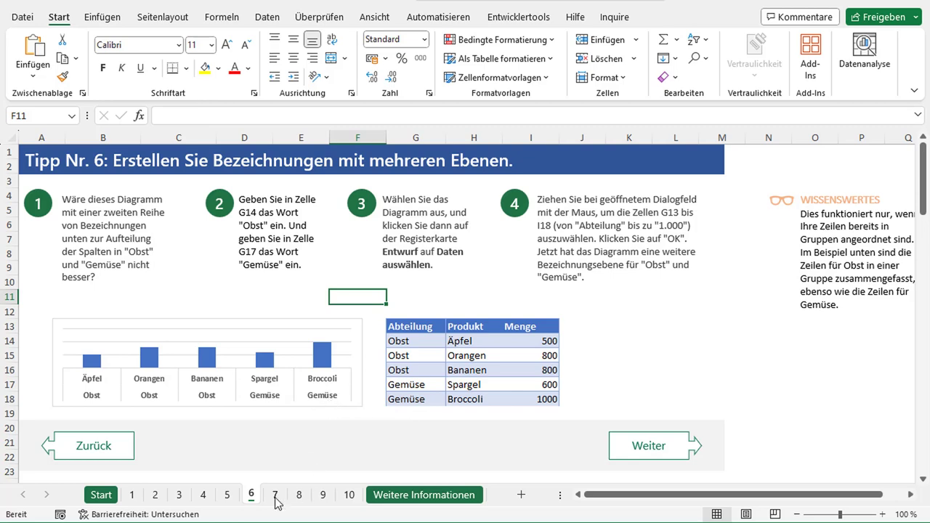
- Go to the tip 7 sheet and select its Umsätze and % Profit chart
left_click(646, 460)
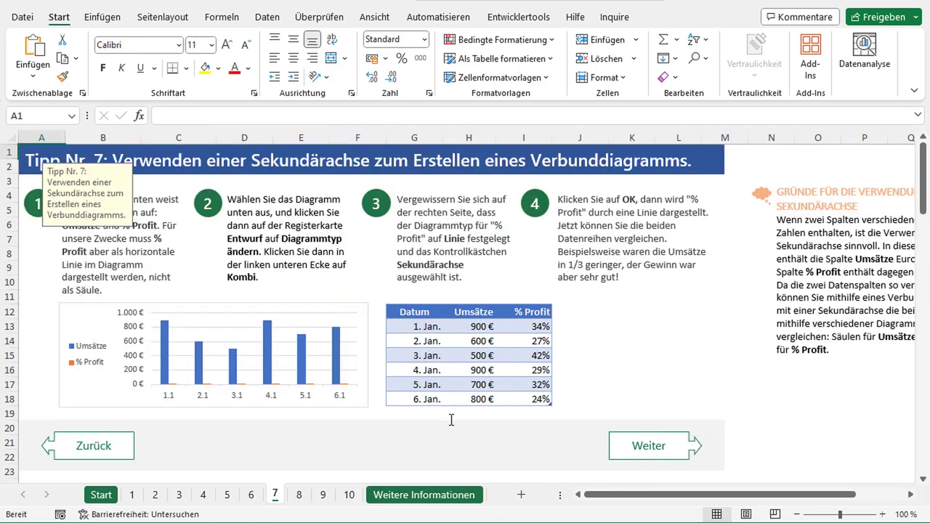
left_click(621, 341)
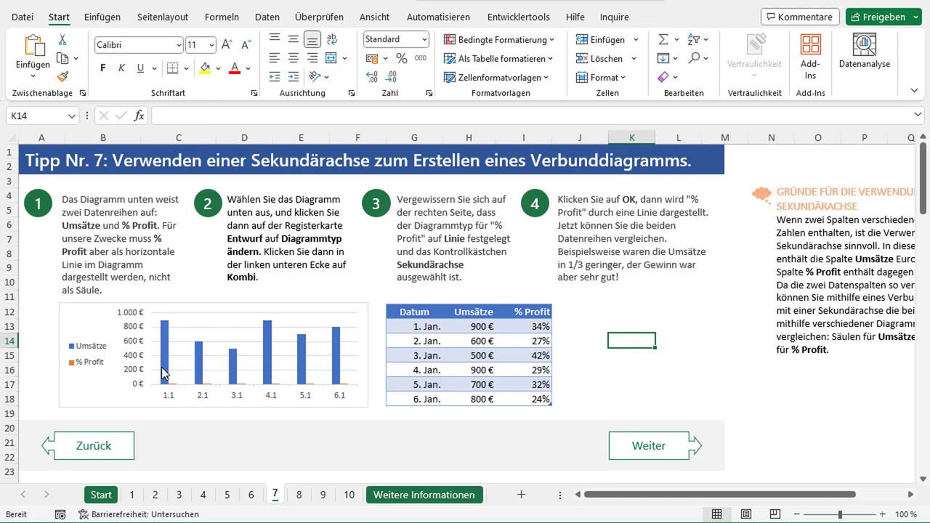
left_click(163, 307)
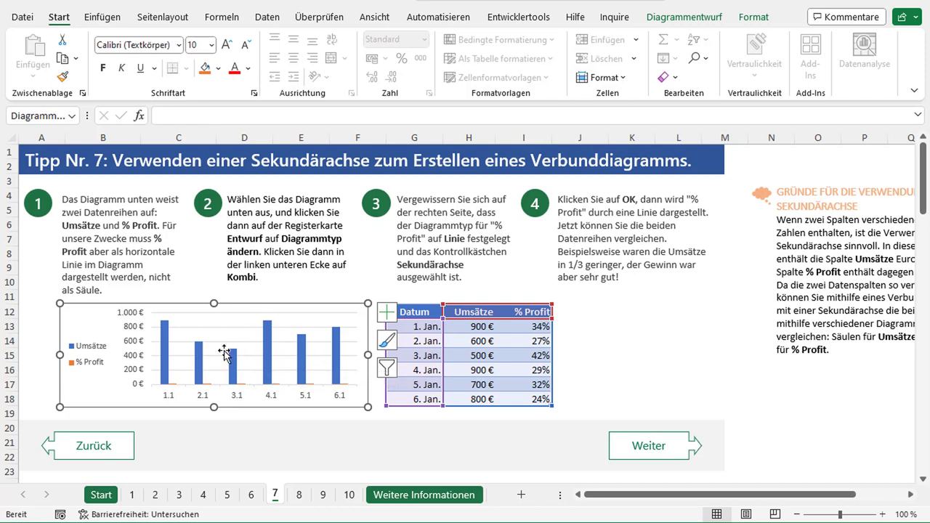
- Change the chart to Kombi with % Profit as a Linie on the Sekundärachse
left_click(694, 19)
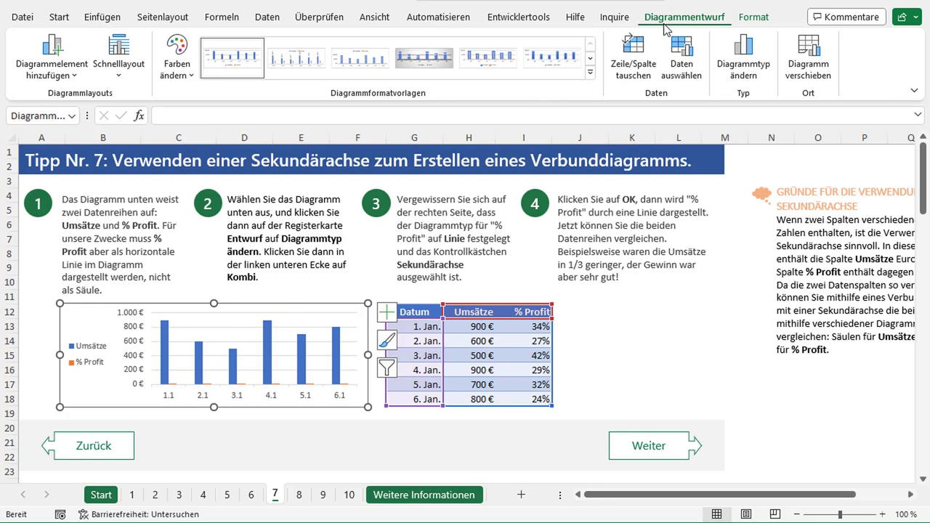
left_click(758, 77)
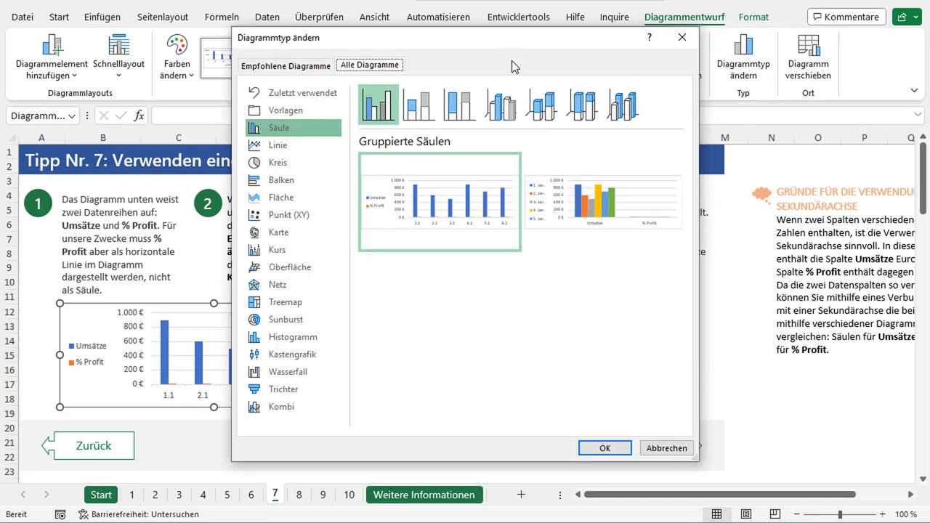
left_click_drag(519, 50, 630, 99)
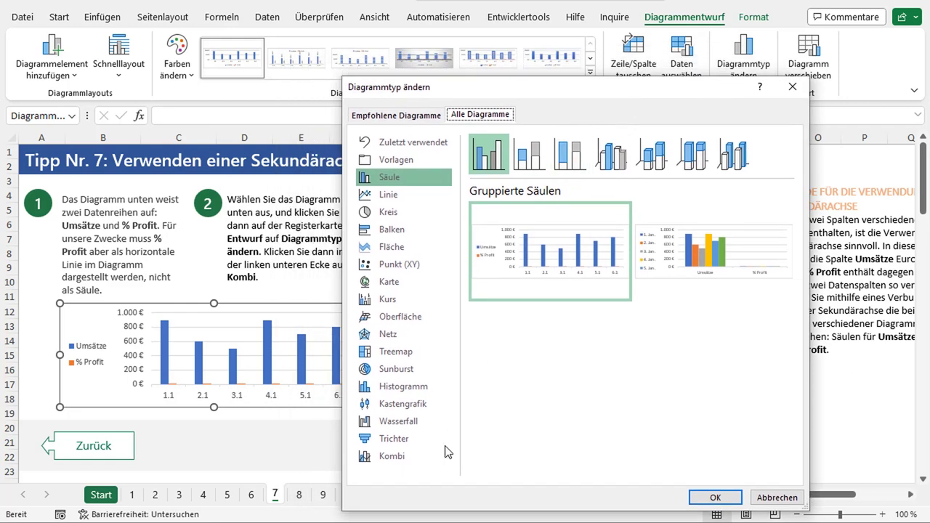
left_click(396, 458)
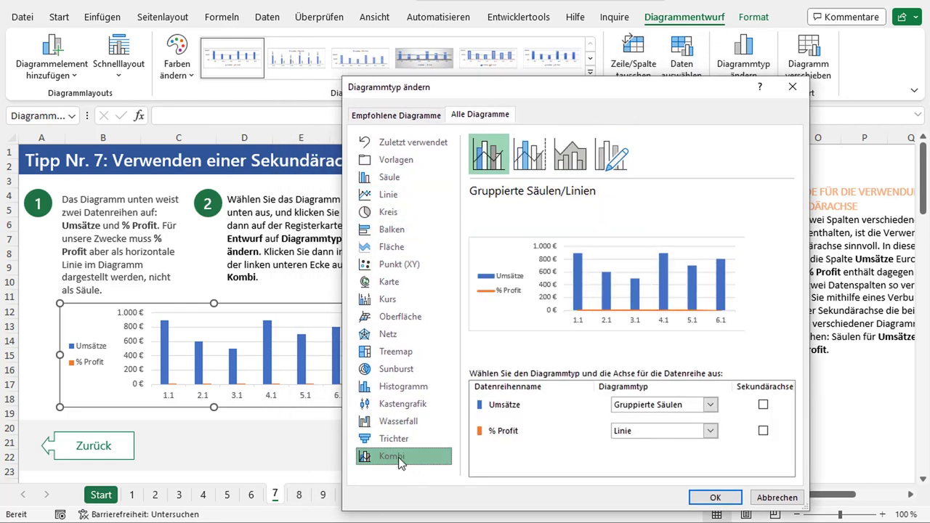
left_click_drag(641, 90, 551, 2)
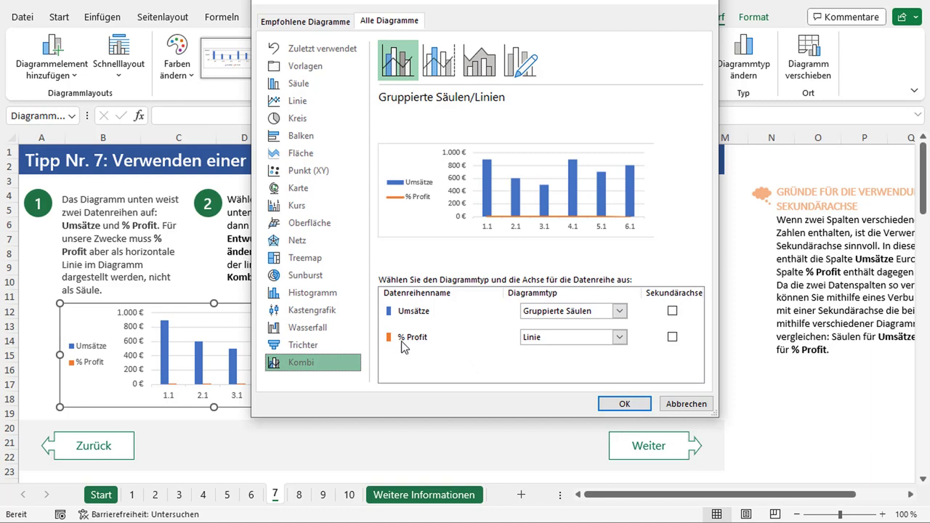
left_click(624, 339)
left_click(623, 340)
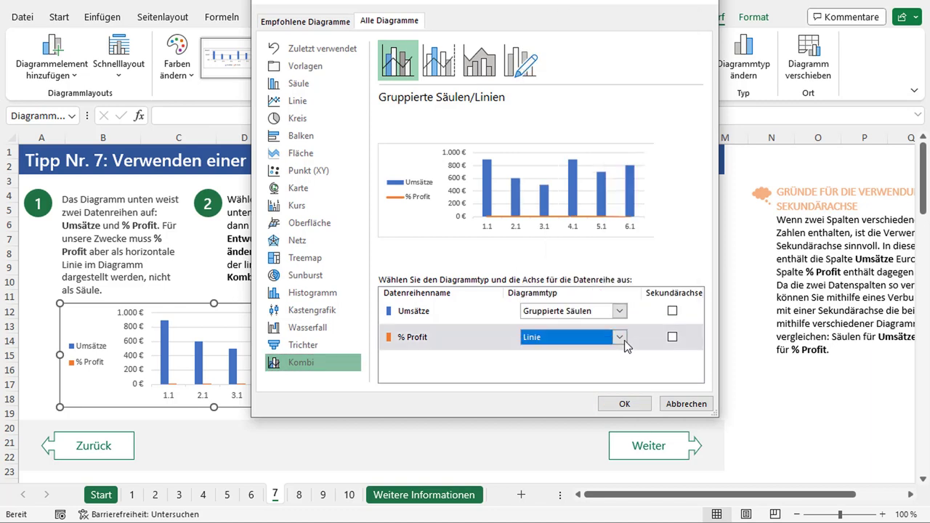
left_click(672, 338)
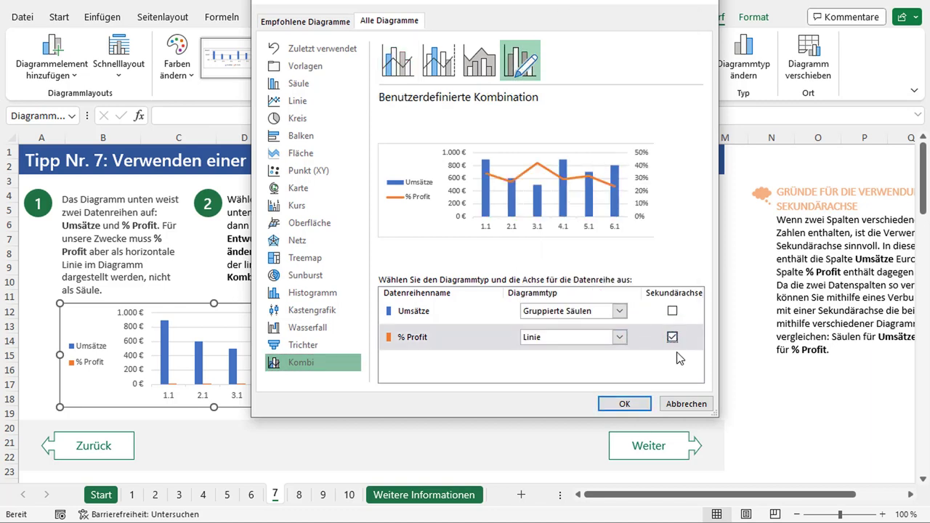
left_click(626, 404)
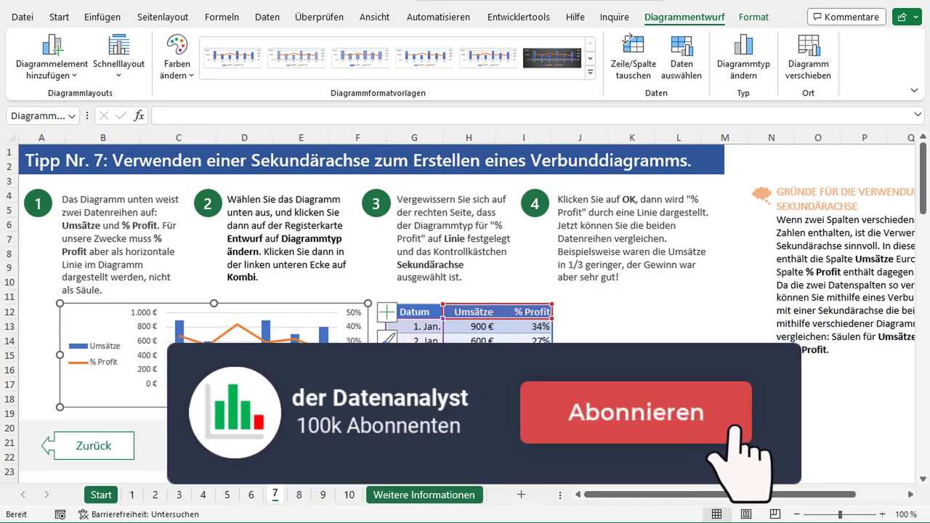
- Switch to the tip 8 sheet and dismiss the tip note on A1
key("Escape")
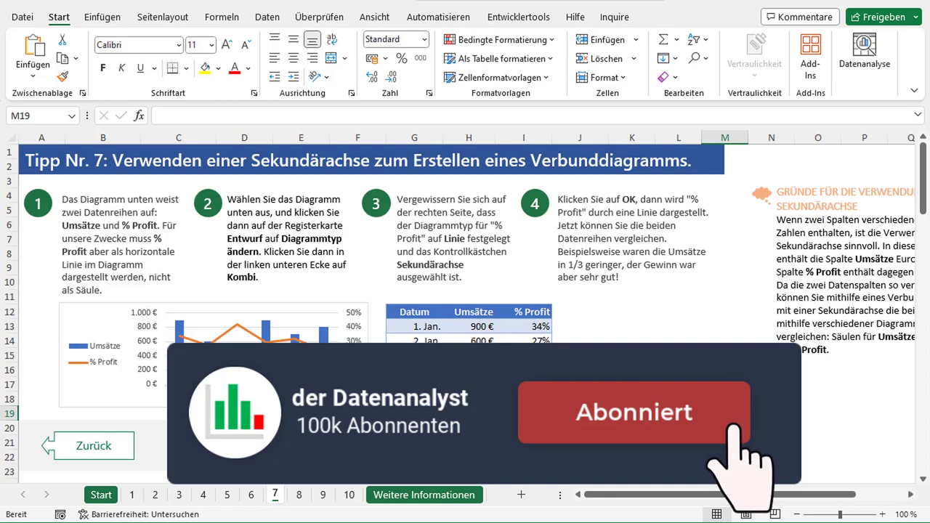
key("ctrl+Page_Down")
left_click(681, 338)
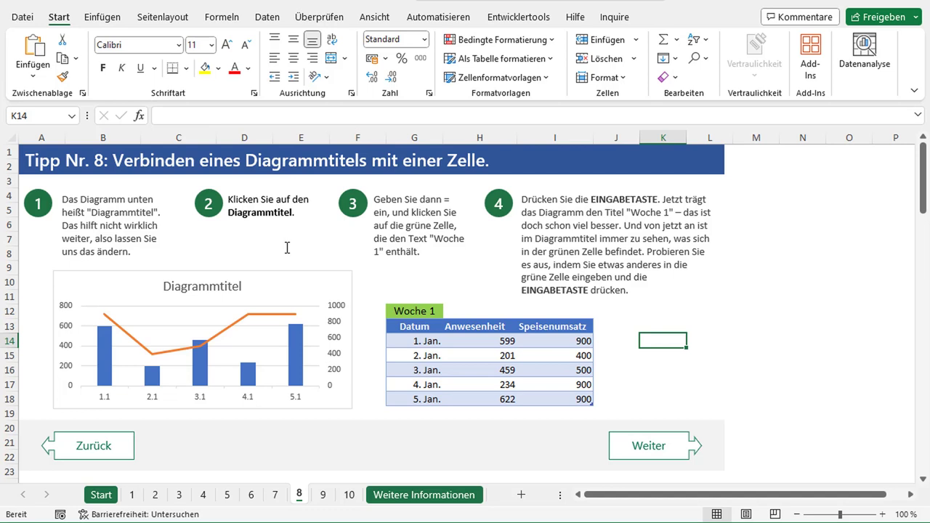
- Replace the chart title text with 'Mit neuen Titel'
left_click(166, 274)
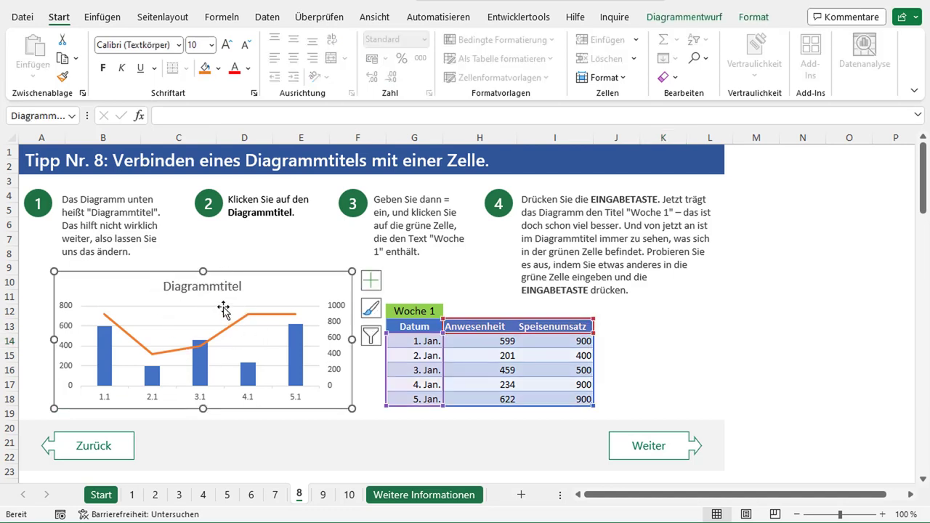
double_click(197, 286)
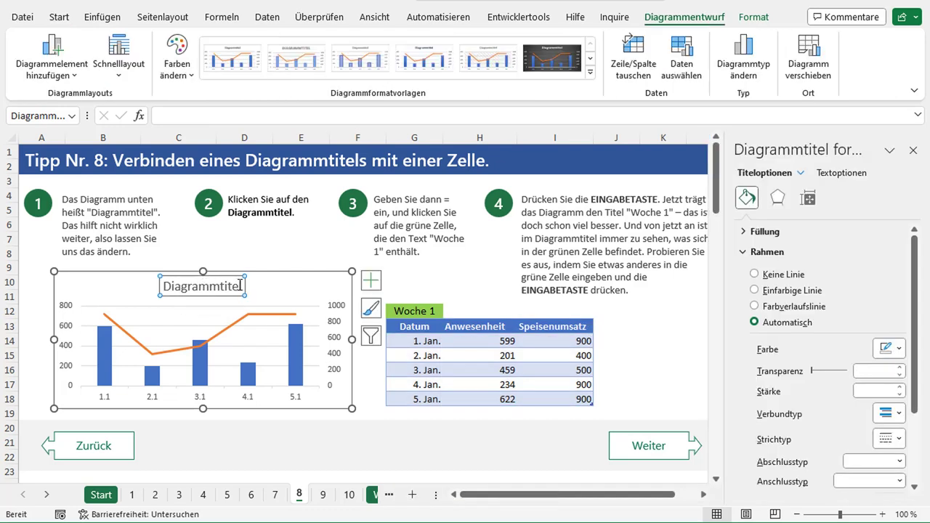
left_click_drag(236, 287, 163, 286)
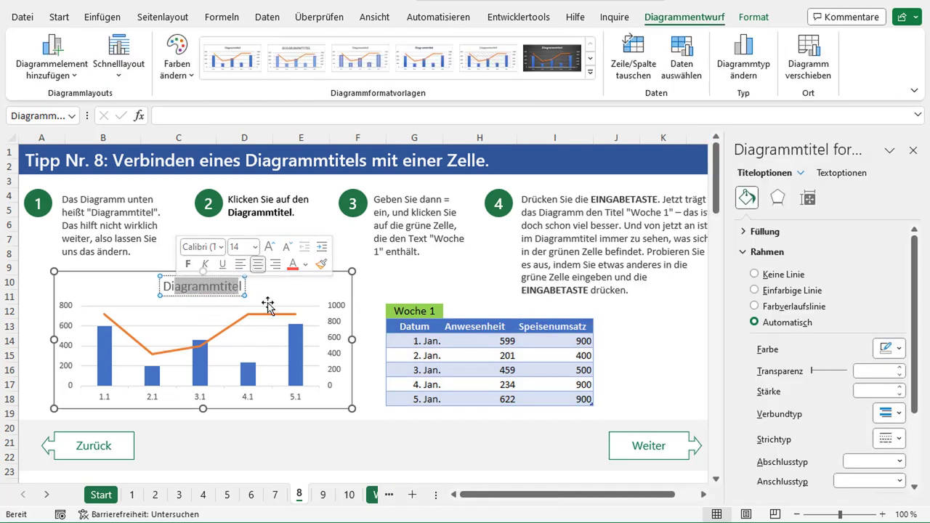
key("Delete")
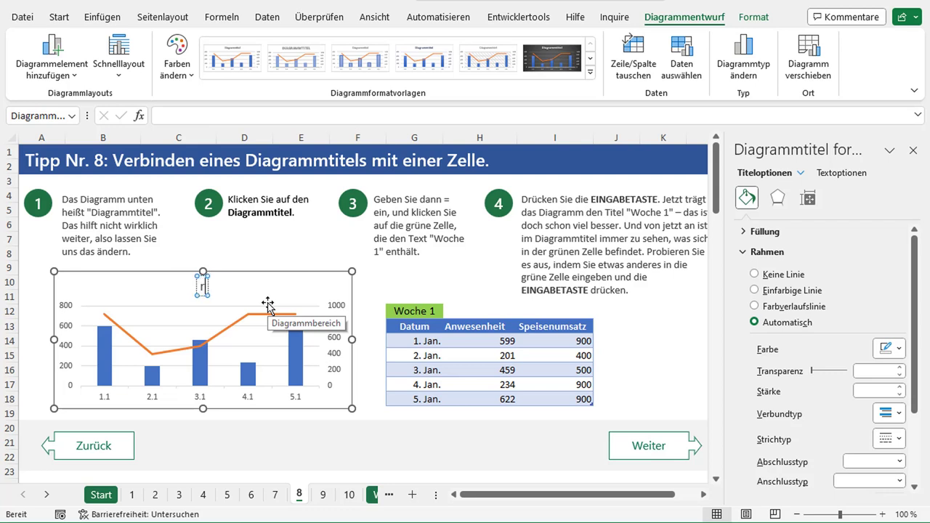
type("Mit ei")
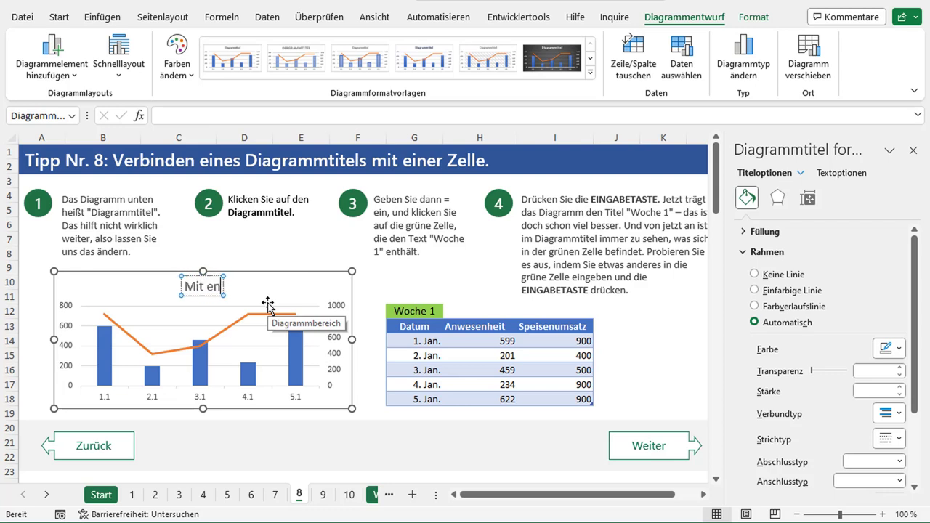
type("ne")
key("BackSpace")
key("BackSpace")
key("BackSpace")
key("BackSpace")
type("neuen")
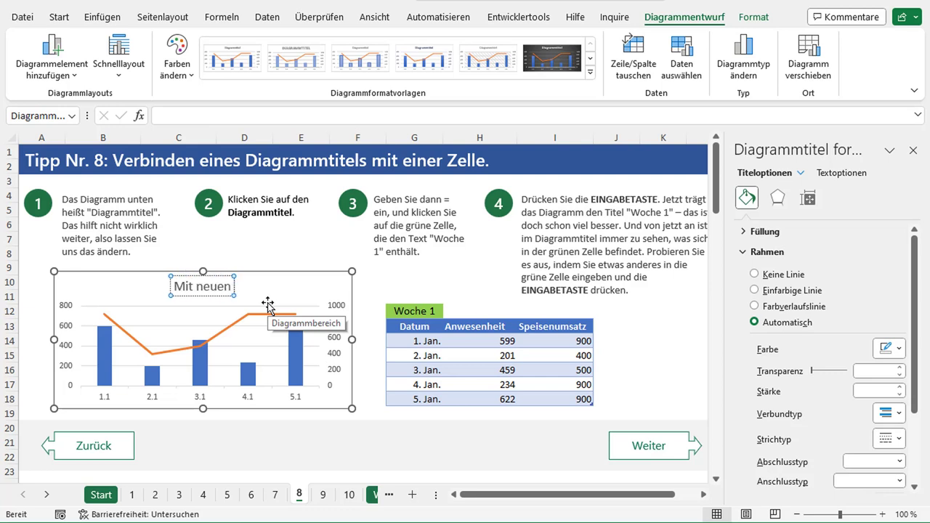
type(" Titel")
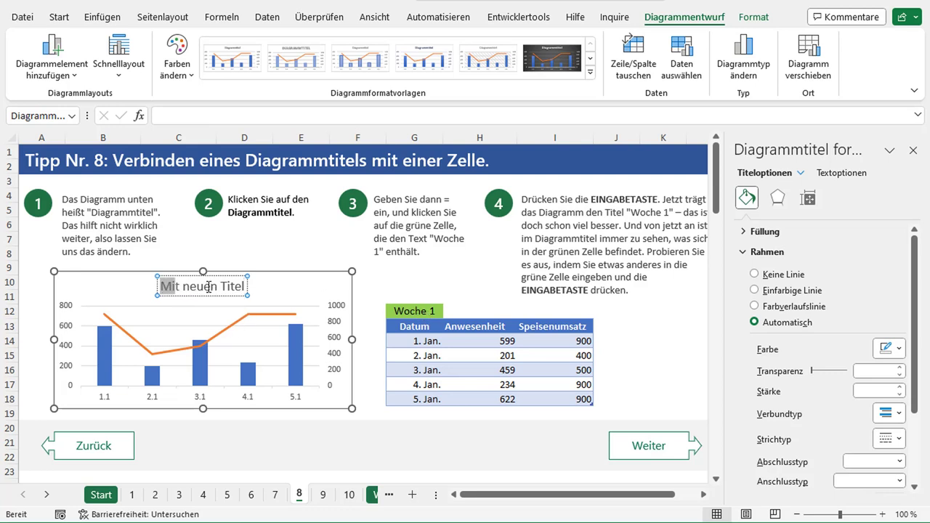
- Attempt to turn the title into a formula, then cancel the entry
left_click_drag(161, 287, 247, 290)
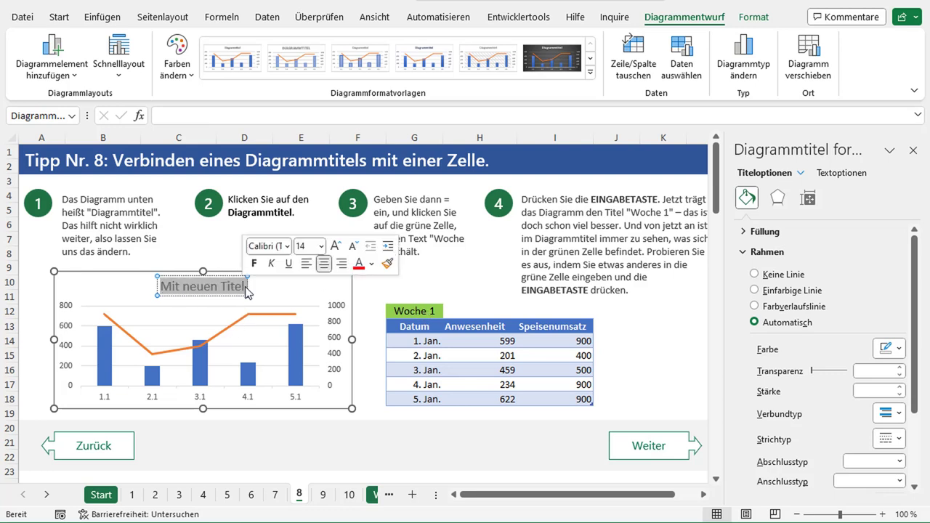
type("=")
key("BackSpace")
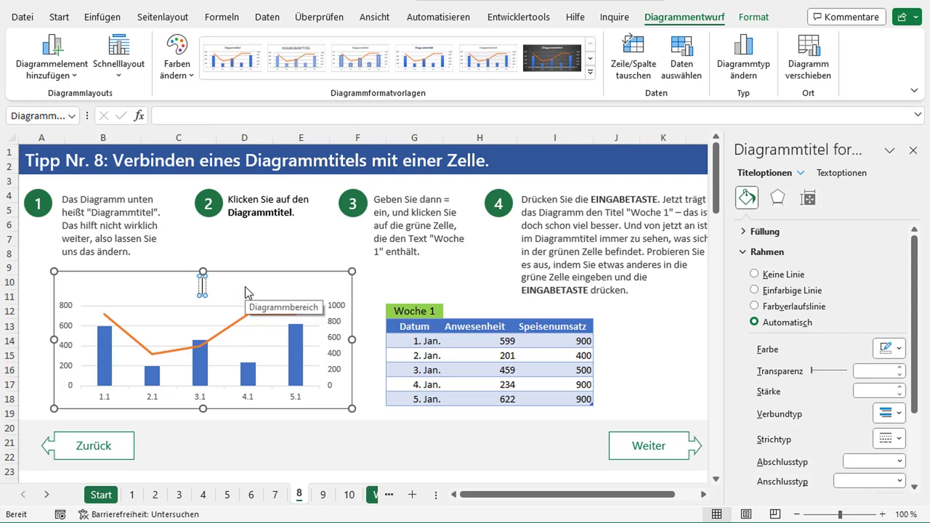
left_click(211, 120)
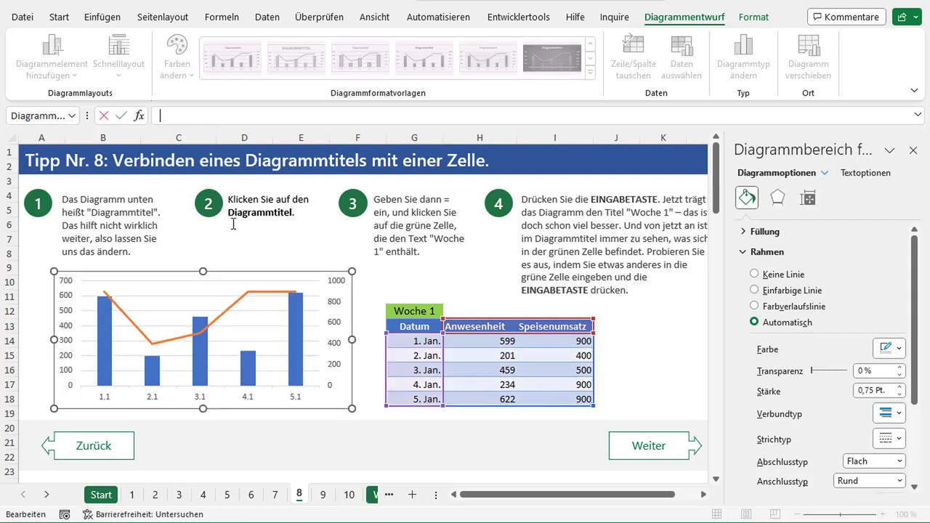
key("Escape")
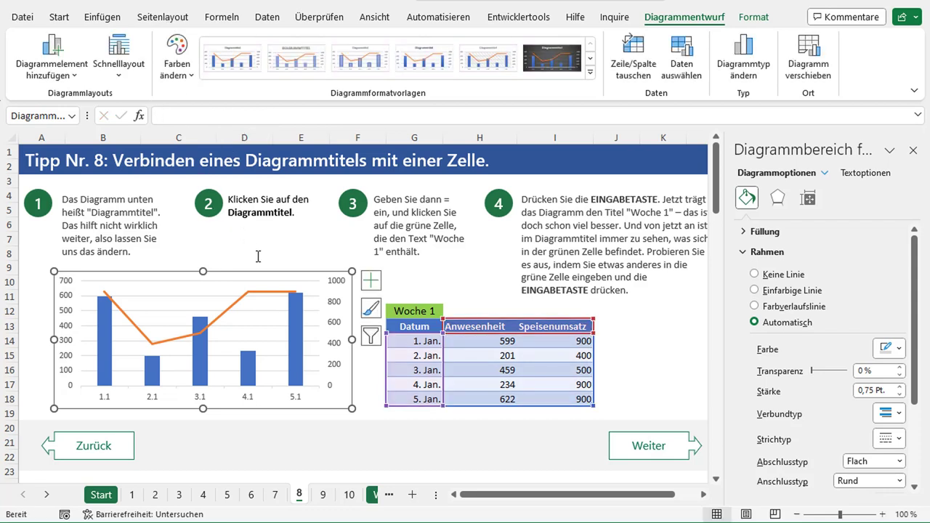
- Turn the chart title back on, clear its text and select cell G12
left_click(370, 279)
left_click(407, 327)
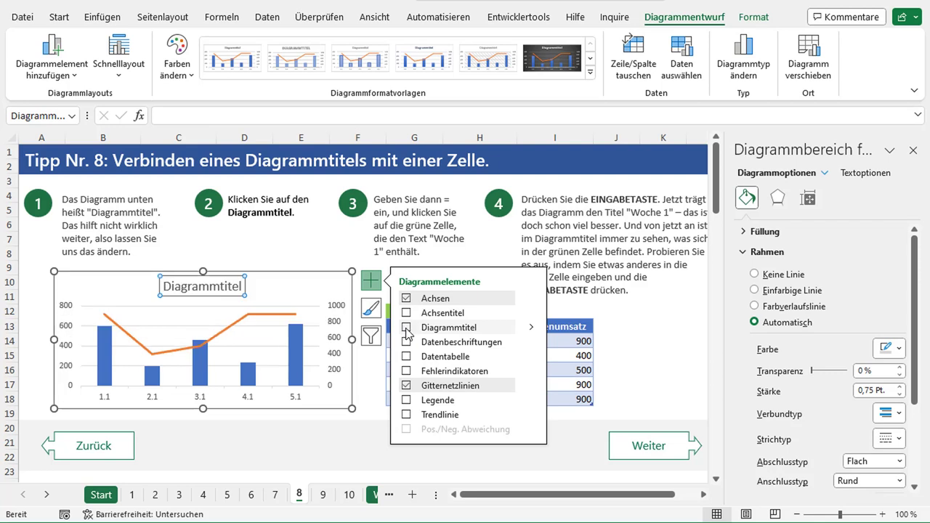
left_click(222, 283)
double_click(222, 284)
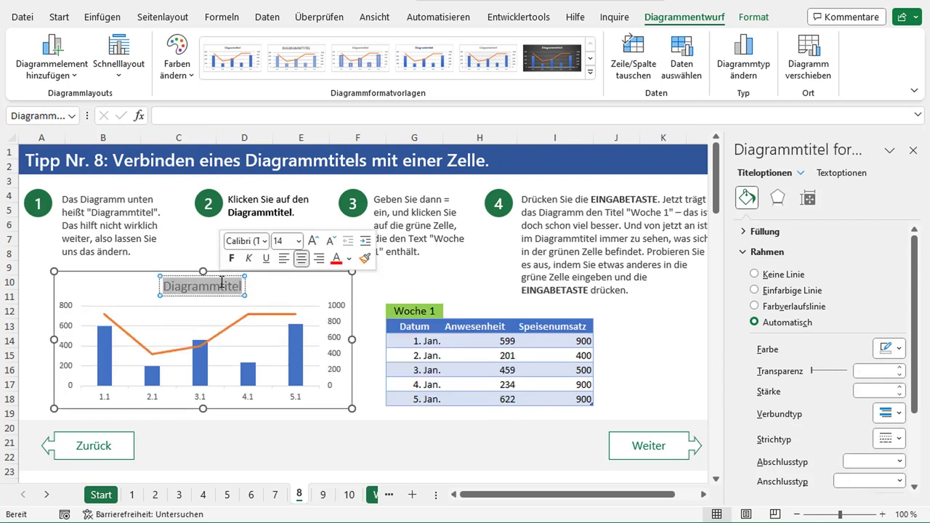
key("Delete")
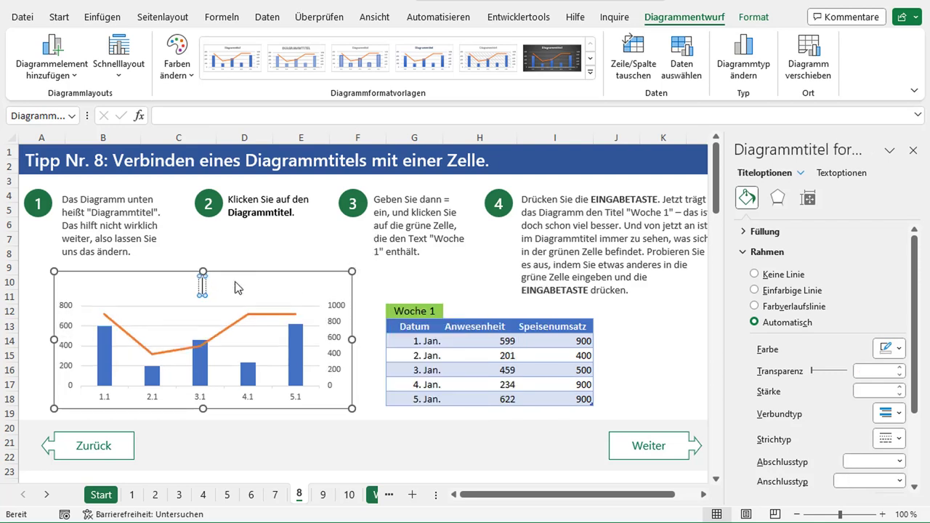
left_click(404, 312)
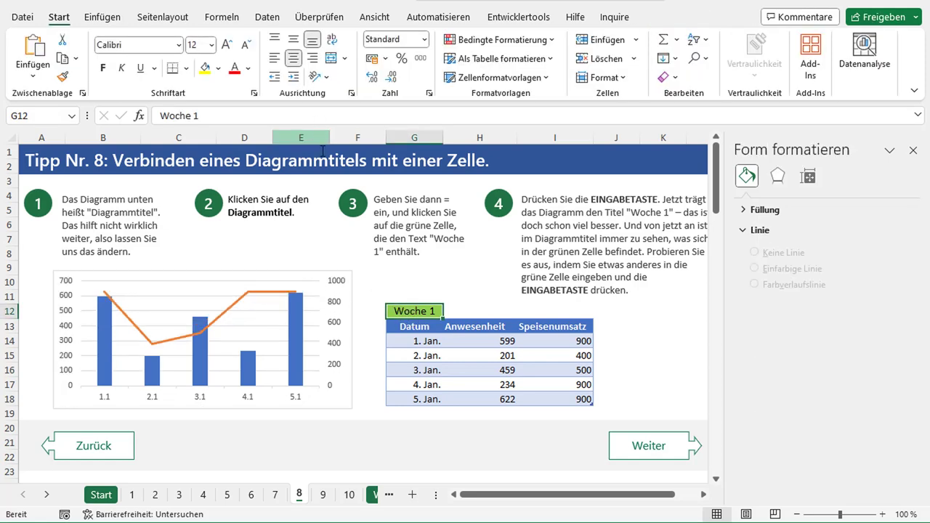
- Re-add the chart title and link it with =G12 so it reads Woche 1
left_click(247, 398)
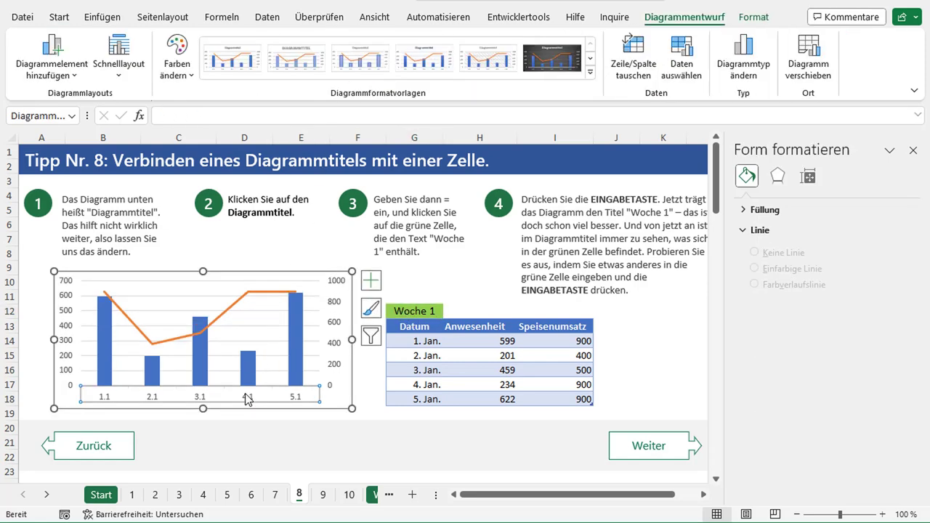
left_click(371, 281)
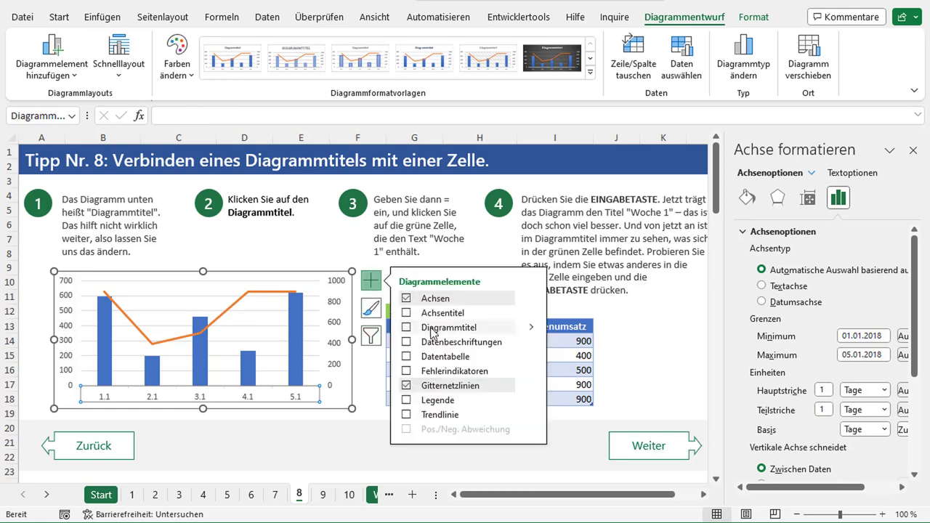
left_click(408, 329)
double_click(227, 285)
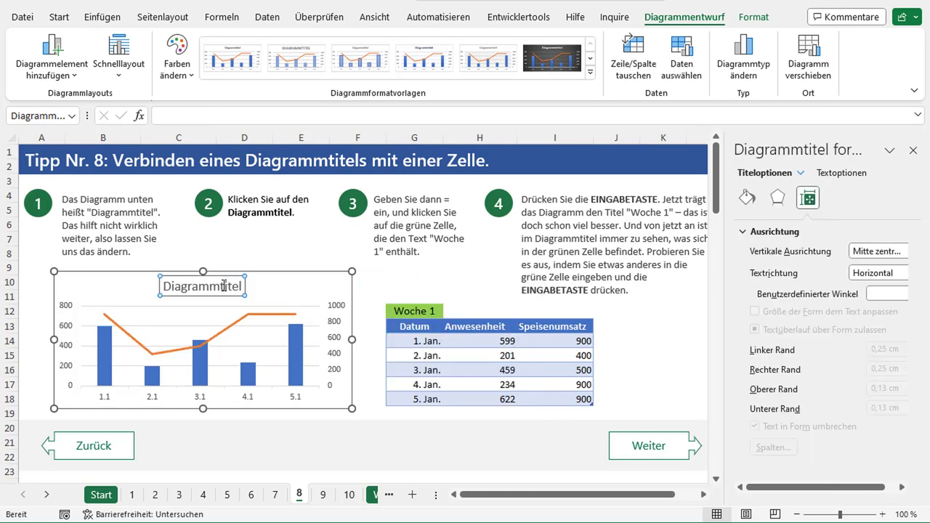
left_click(190, 115)
type("=")
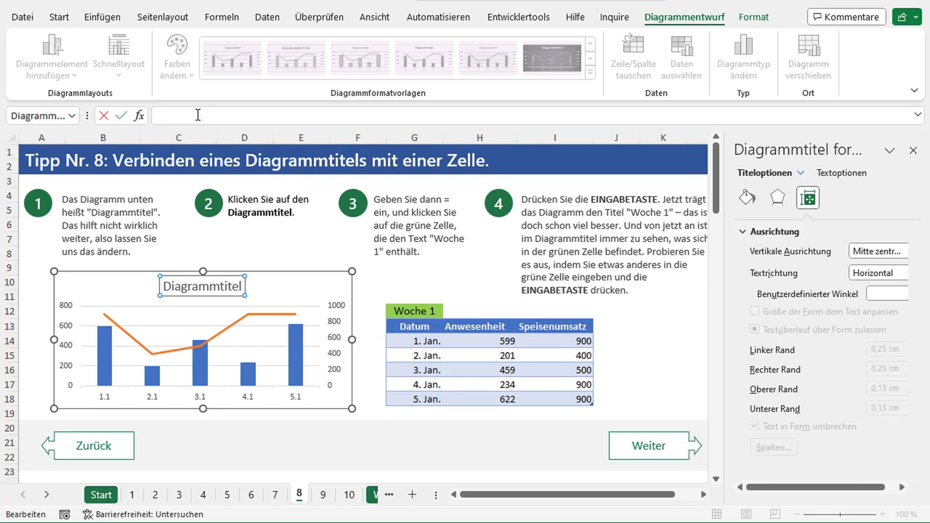
left_click(424, 311)
key("Return")
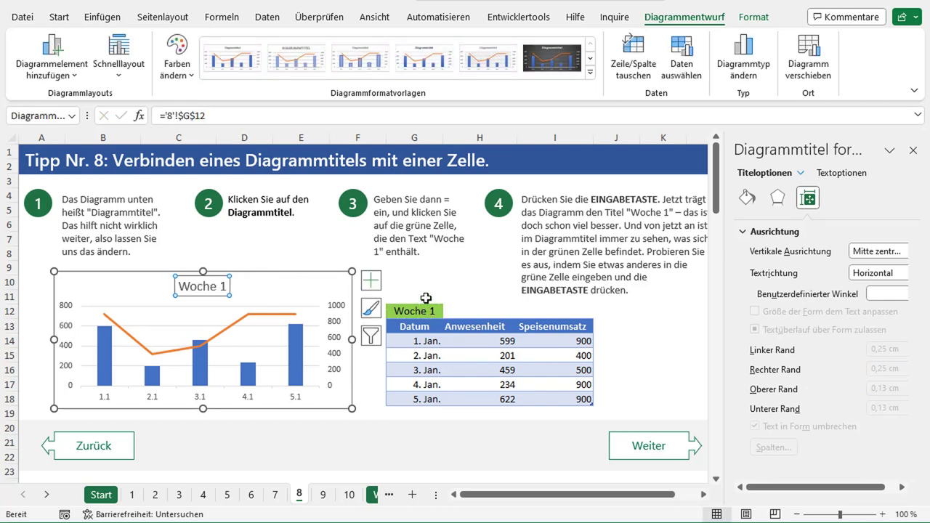
- Edit cell G12 to read 'Woche 2', then switch to the Tipp Nr. 9 sheet
left_click(332, 261)
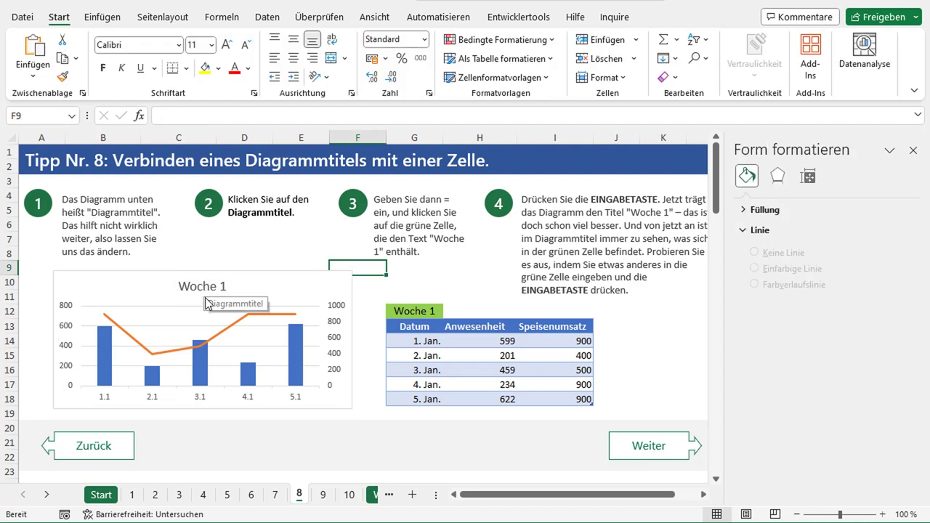
left_click(424, 311)
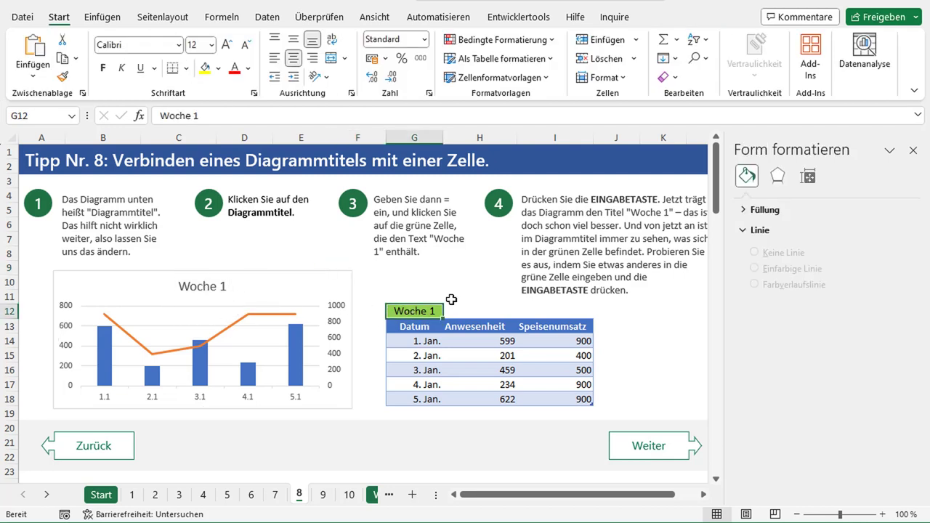
double_click(194, 117)
type("2")
key("Return")
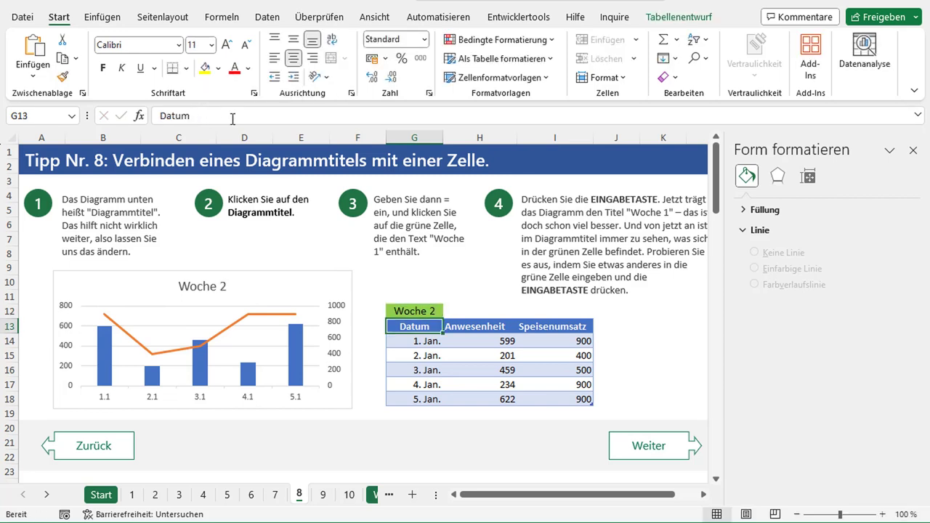
key("Up")
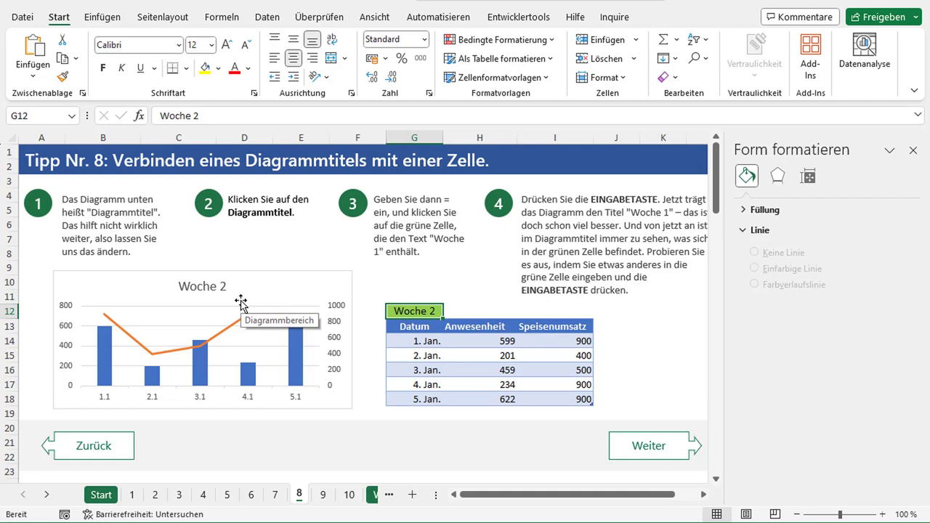
left_click(323, 496)
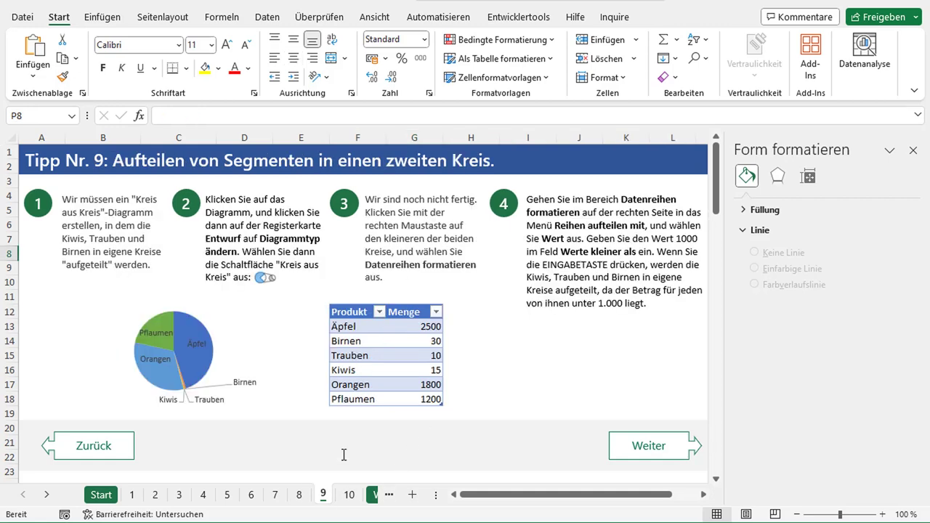
- Close the Form formatieren pane, select the fruit pie chart and show Diagrammentwurf
left_click(558, 369)
left_click(913, 156)
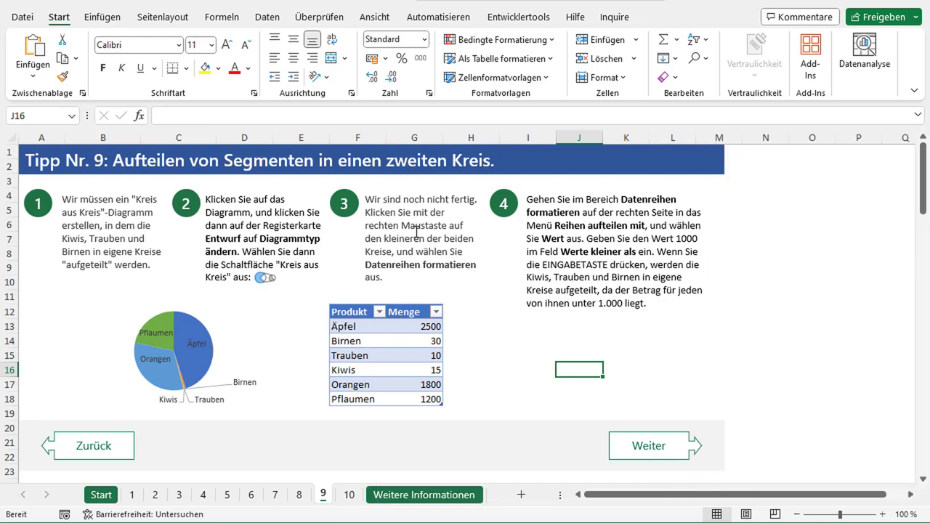
left_click(533, 356)
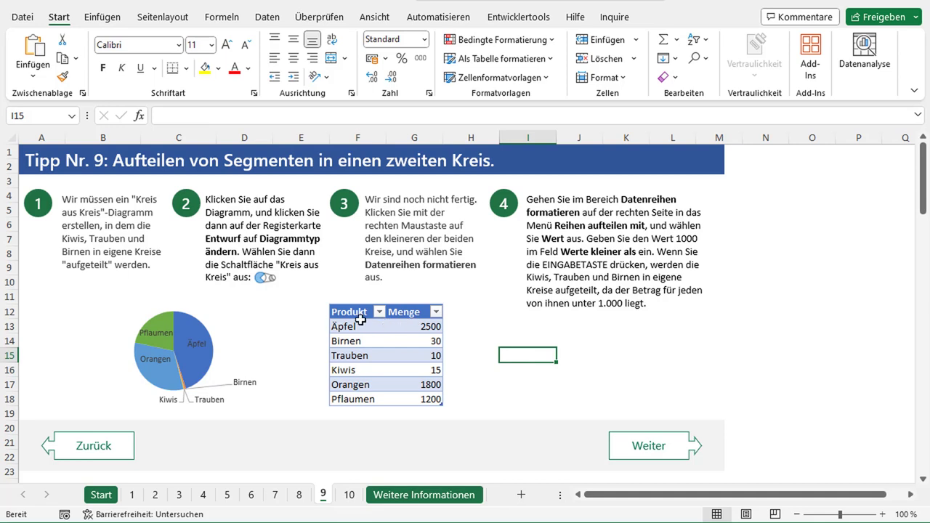
left_click(277, 364)
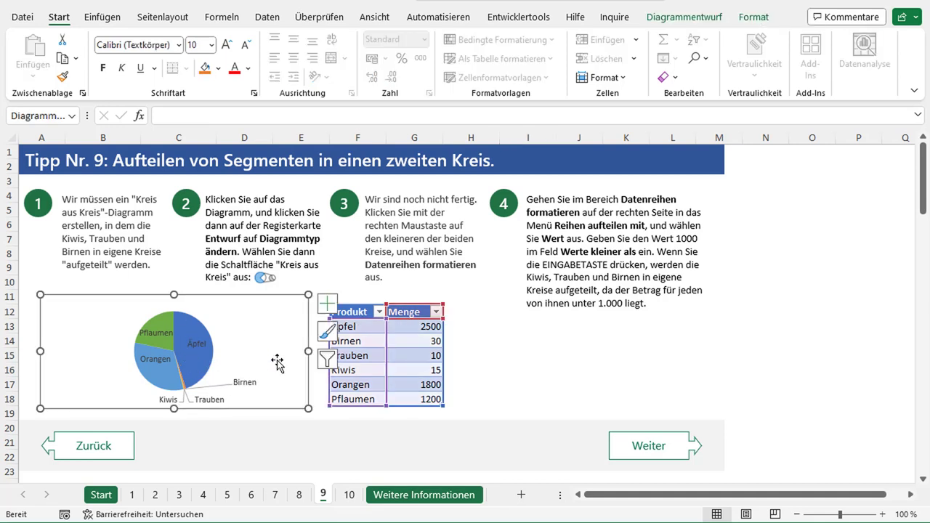
left_click(700, 27)
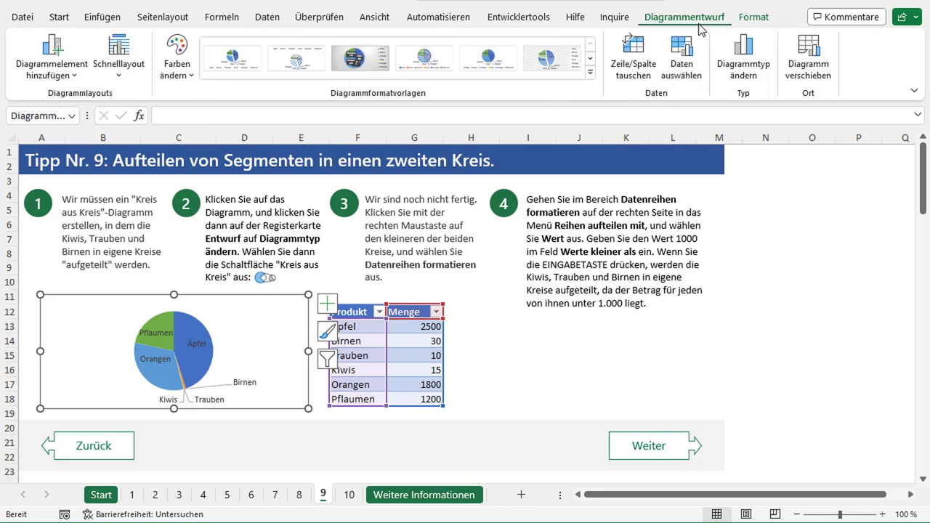
- Change the fruit pie chart type to Kreis aus Kreis
left_click(744, 65)
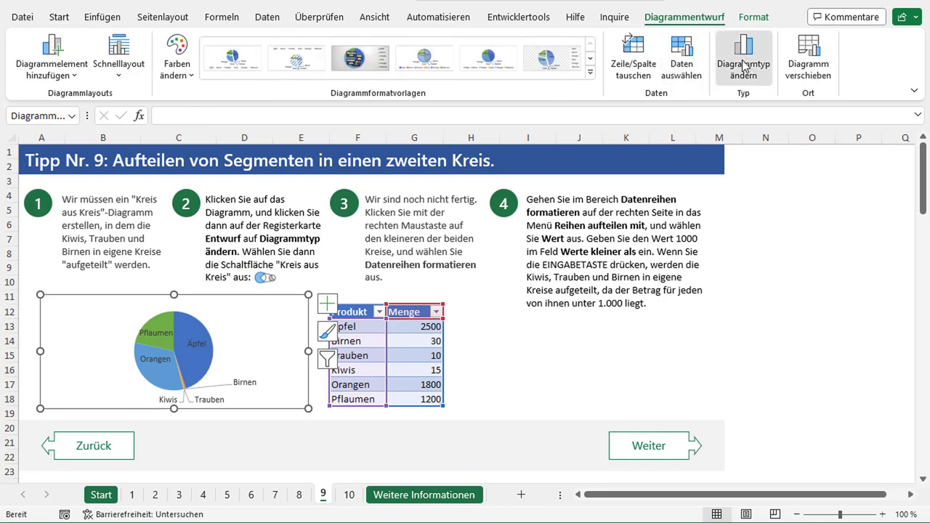
left_click_drag(495, 52, 607, 52)
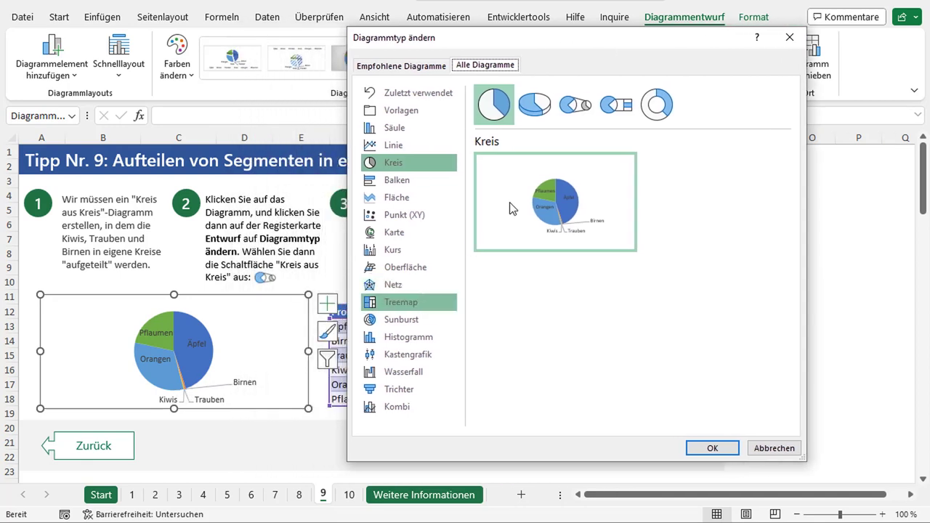
left_click(576, 105)
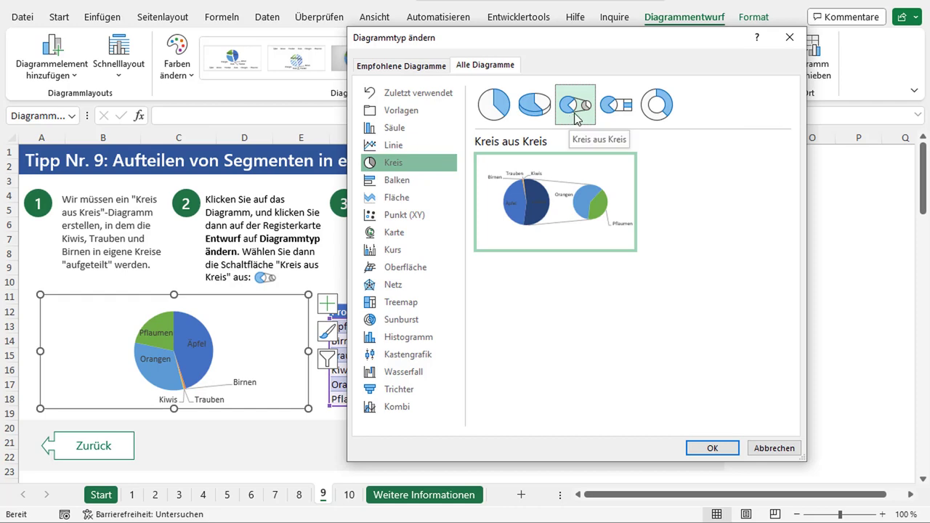
left_click(707, 448)
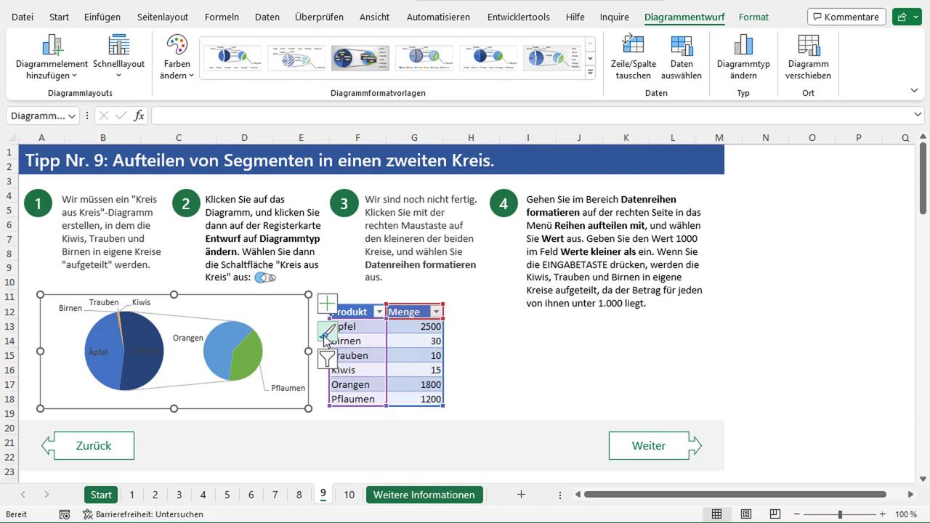
- Open the chart's format pane and switch it to the Reihe 'Menge' series options
left_click(327, 335)
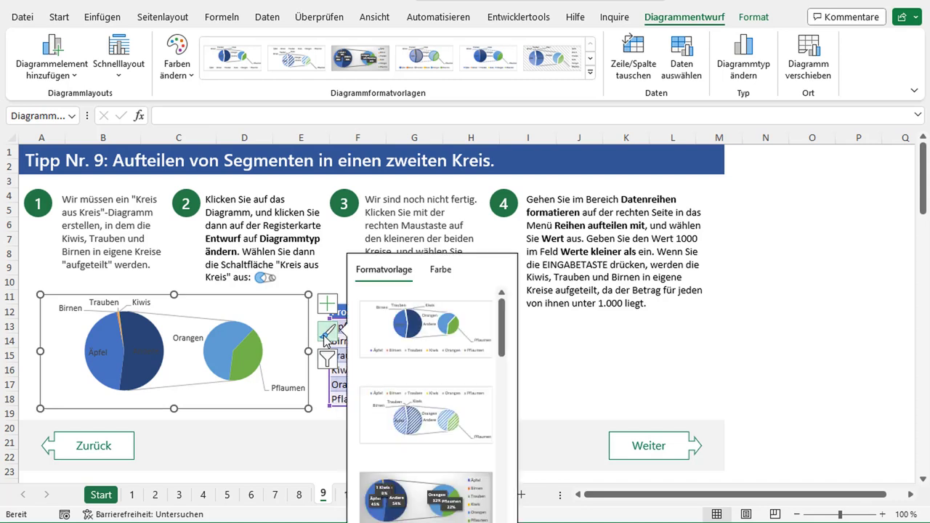
left_click(325, 337)
left_click(328, 308)
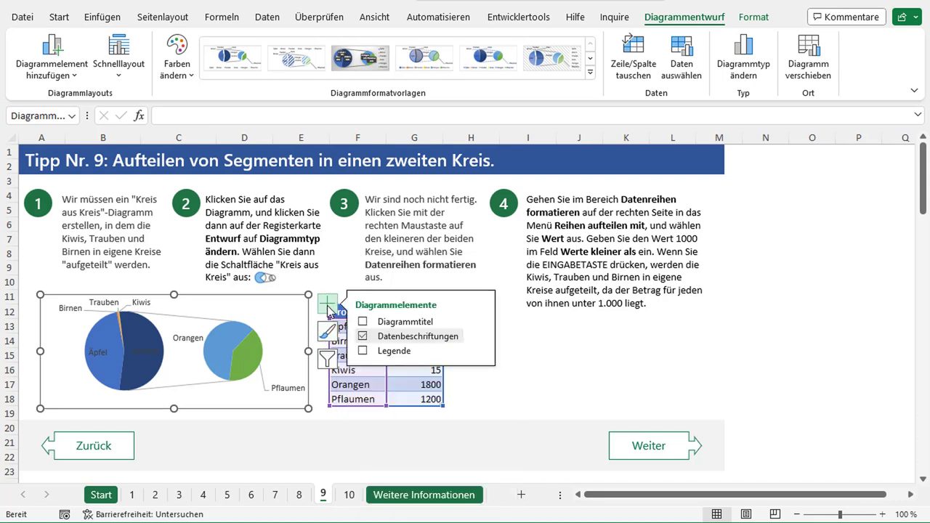
left_click(328, 309)
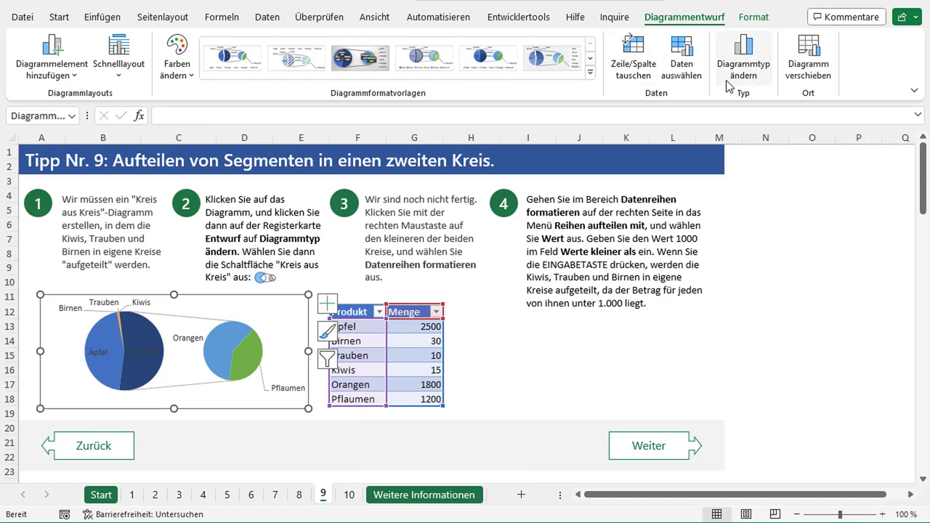
double_click(290, 314)
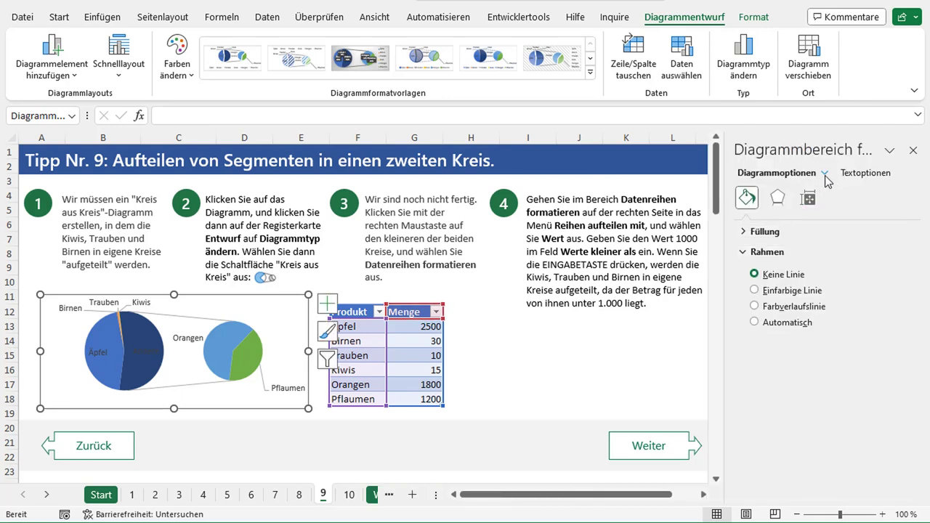
left_click(825, 173)
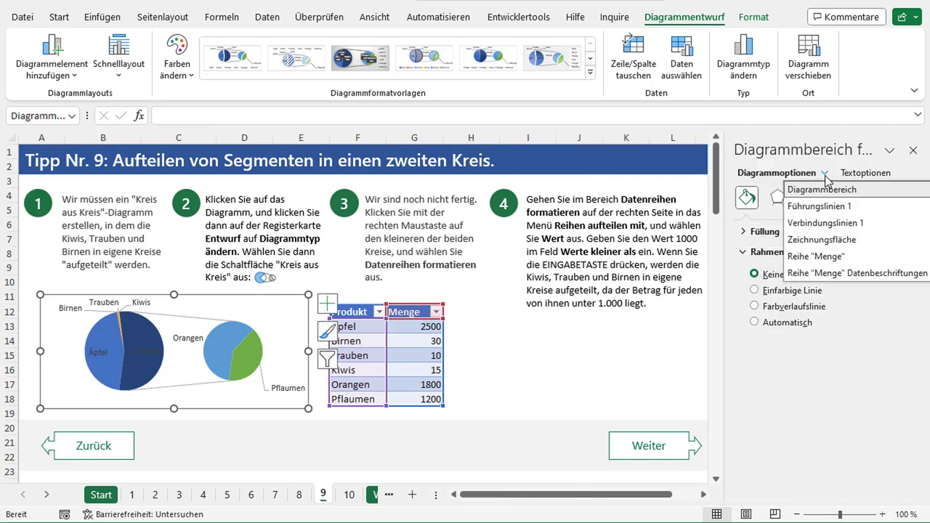
left_click(816, 257)
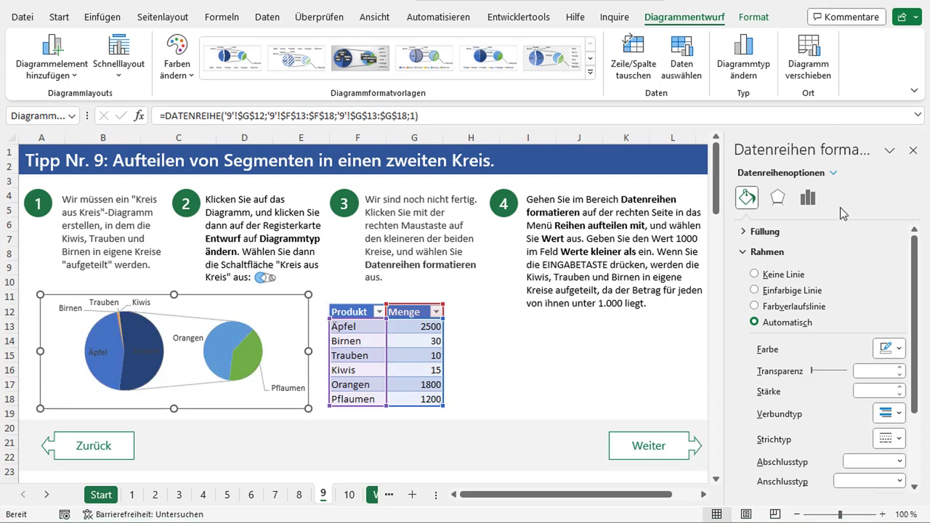
- Split the pie-of-pie series by Wert with a threshold of 1000, moving the small fruits to the second pie
left_click(811, 200)
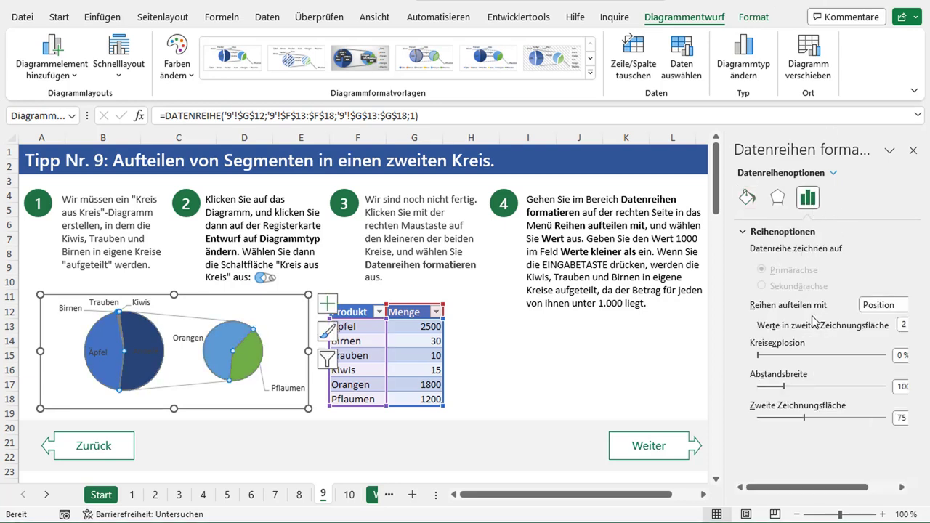
left_click(884, 311)
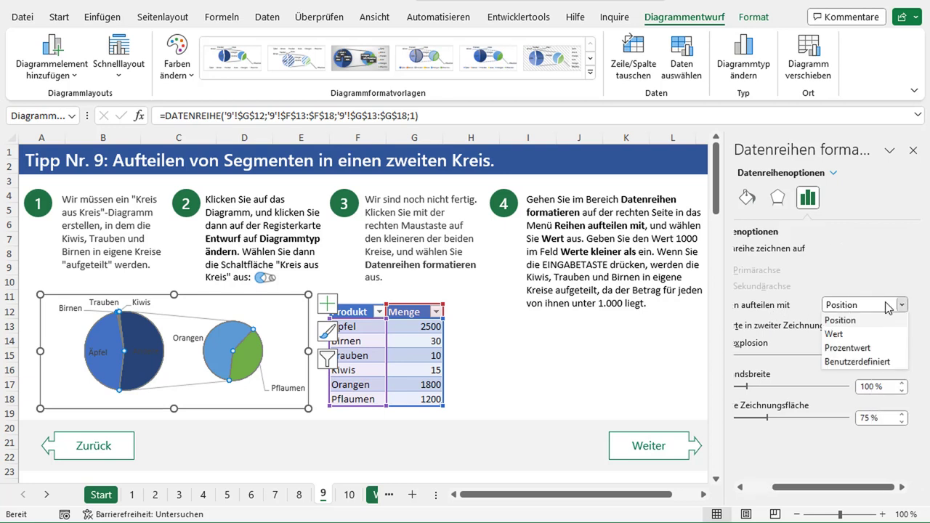
left_click(849, 335)
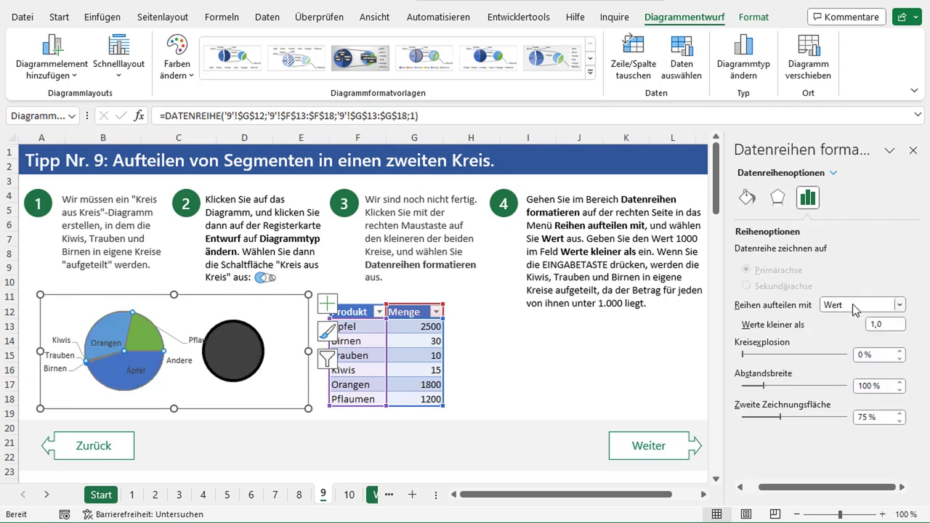
double_click(889, 326)
type("1000")
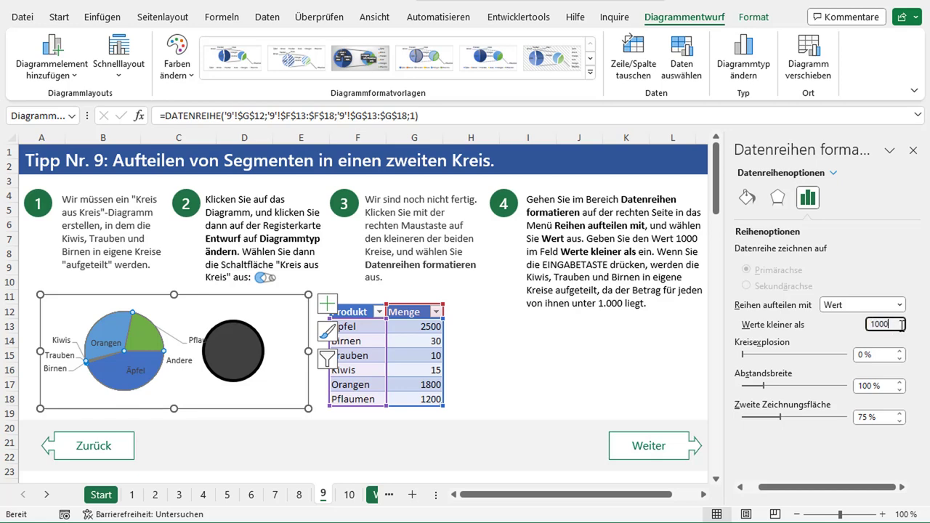
key("Return")
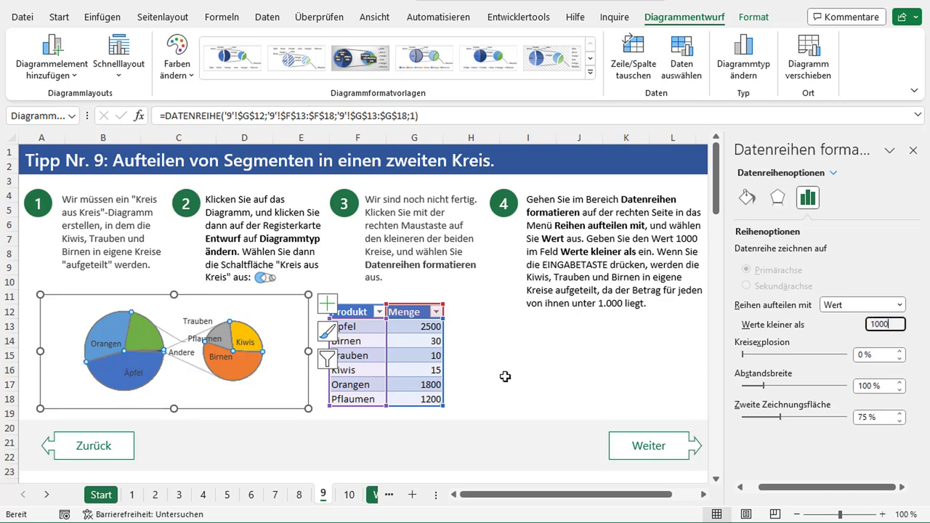
left_click(491, 371)
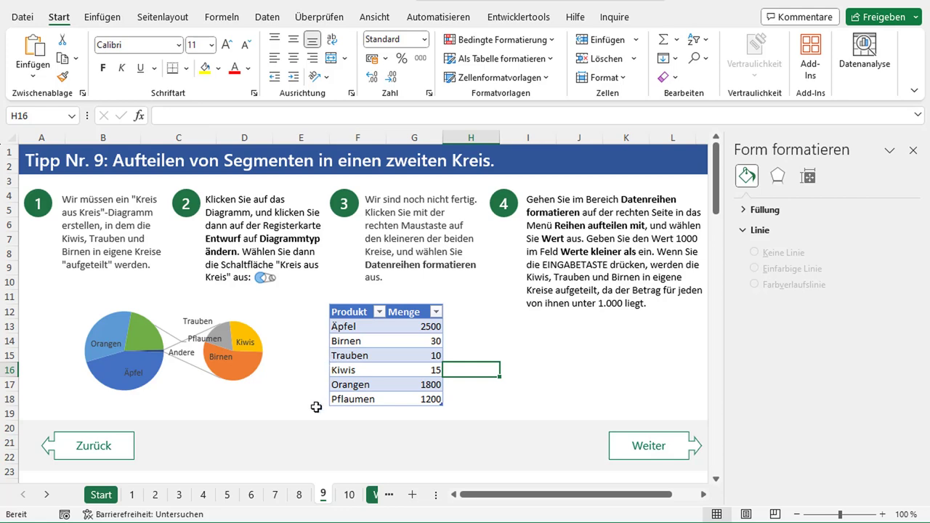
- Go to the Tipp Nr. 10 sheet, close the Form formatieren pane, and select the Jan–Apr line chart
left_click(648, 445)
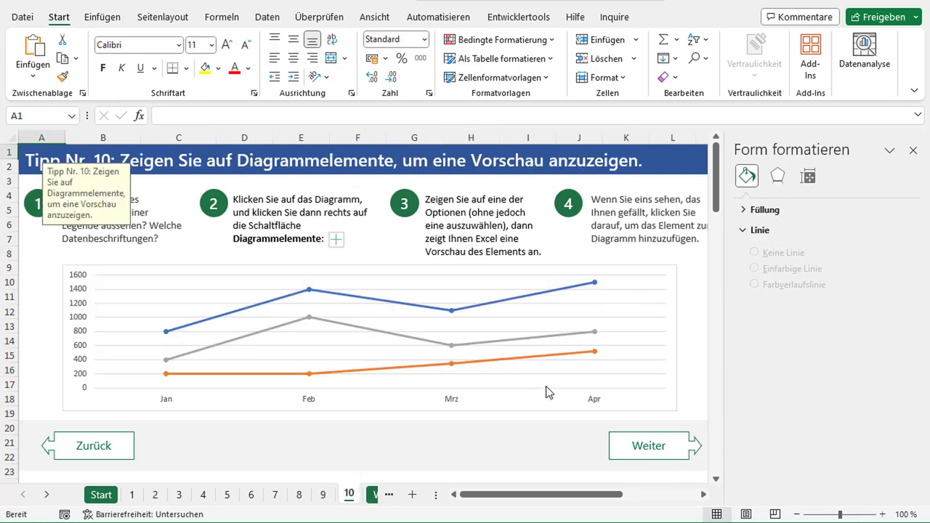
left_click(913, 151)
left_click(704, 353)
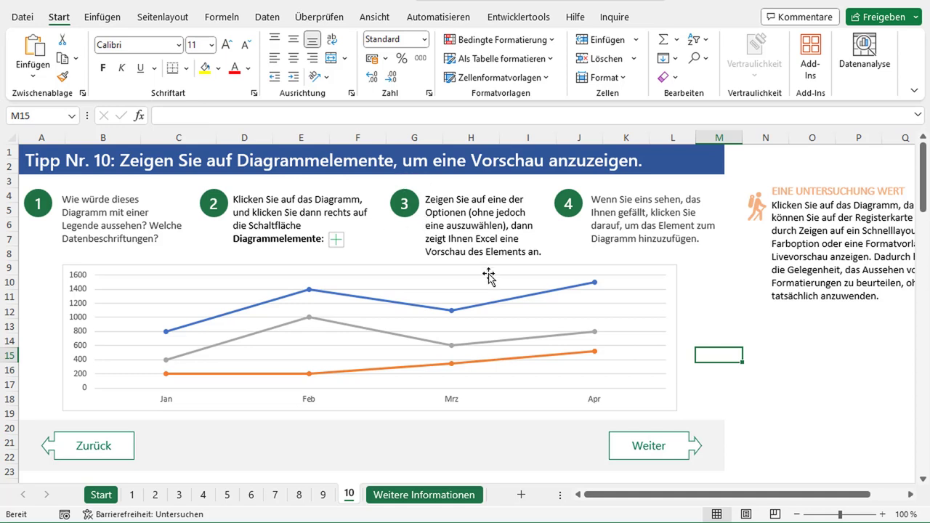
left_click(351, 269)
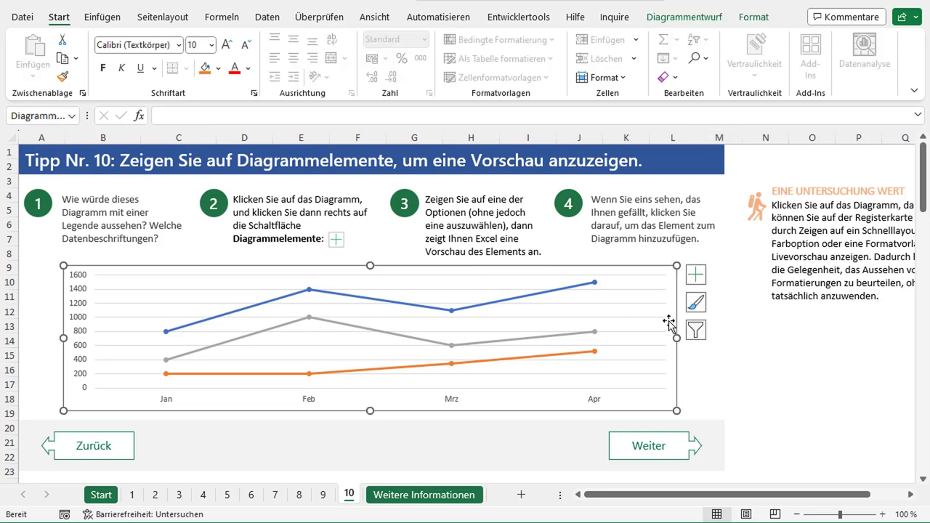
left_click(701, 282)
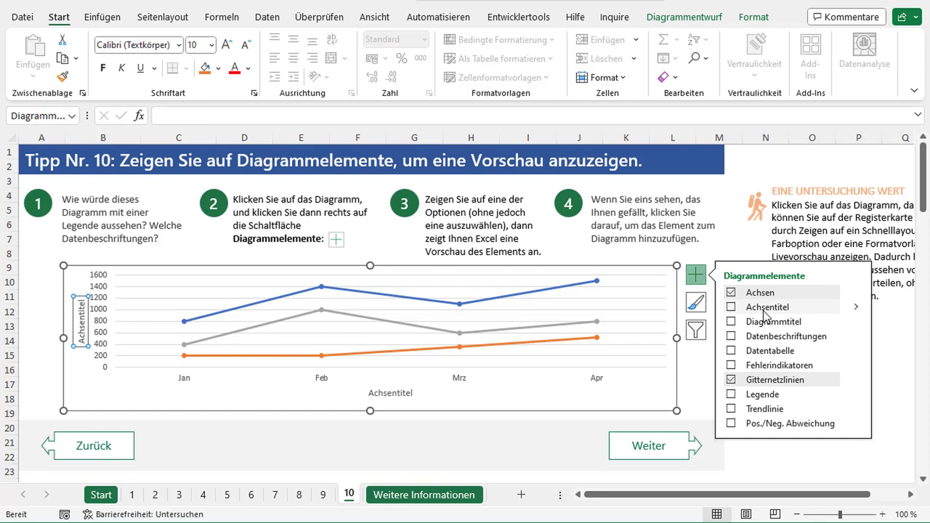
left_click(768, 164)
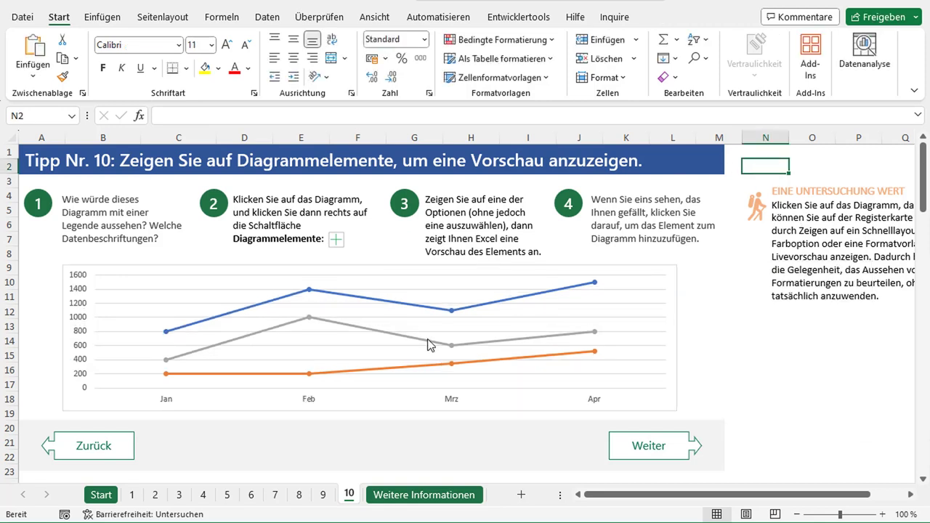